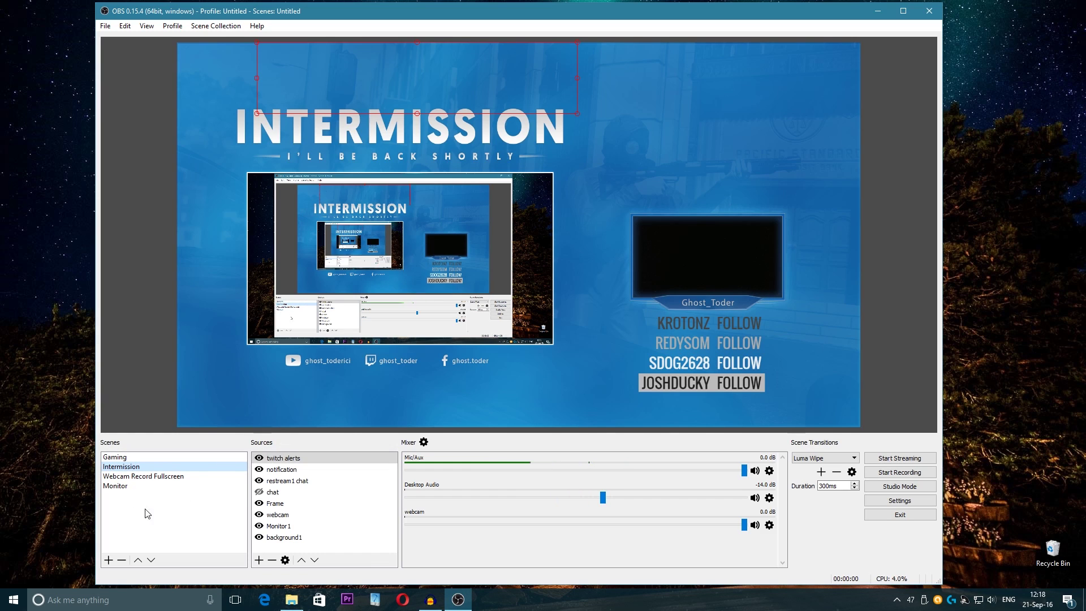
Add a new scene with the name Scene 1.
right_click(157, 522)
left_click(180, 529)
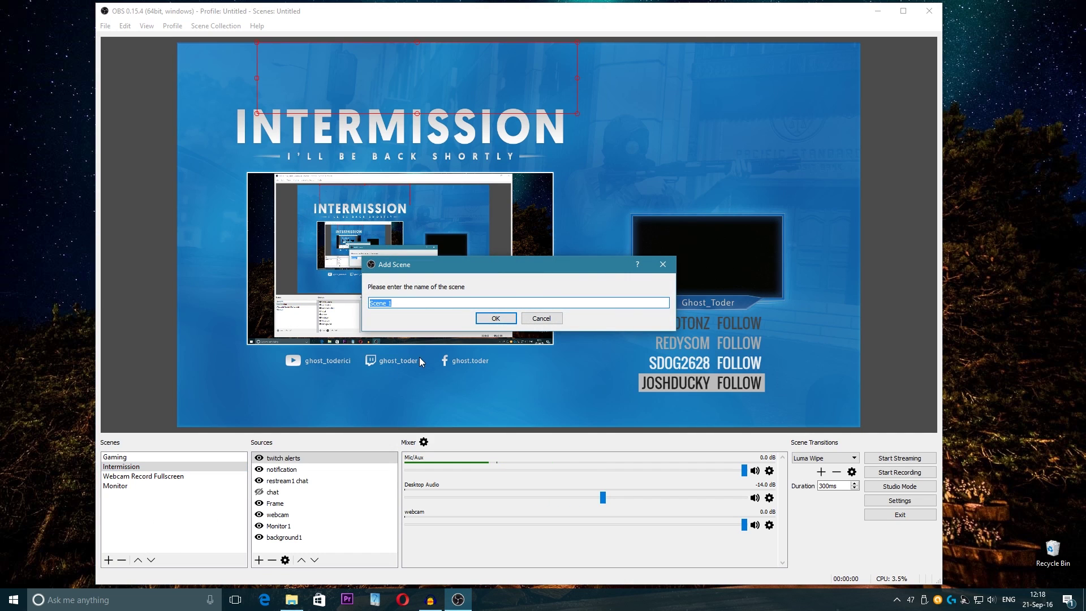
key("Return")
Look over the source types that can be added to Scene 1, and delete the scene.
right_click(313, 502)
mouse_move(343, 507)
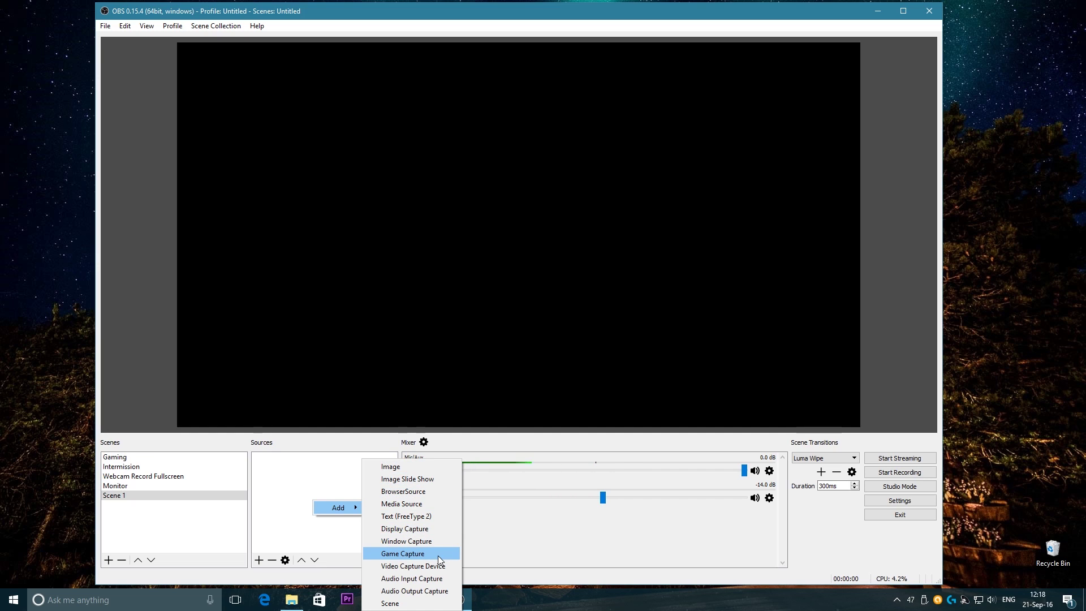
key("Escape")
key("Escape")
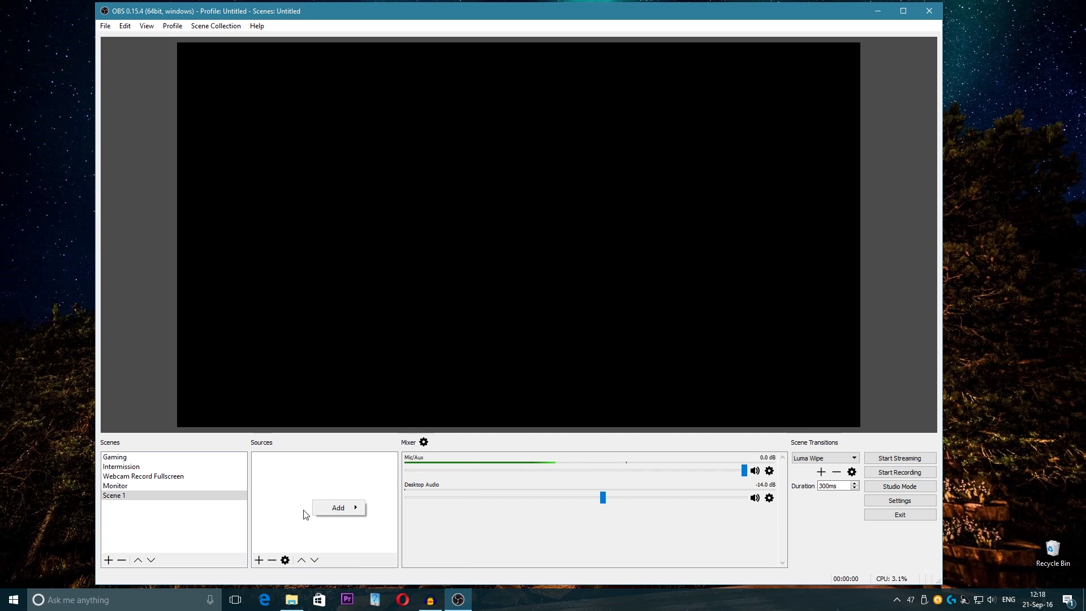
key("Delete")
key("Return")
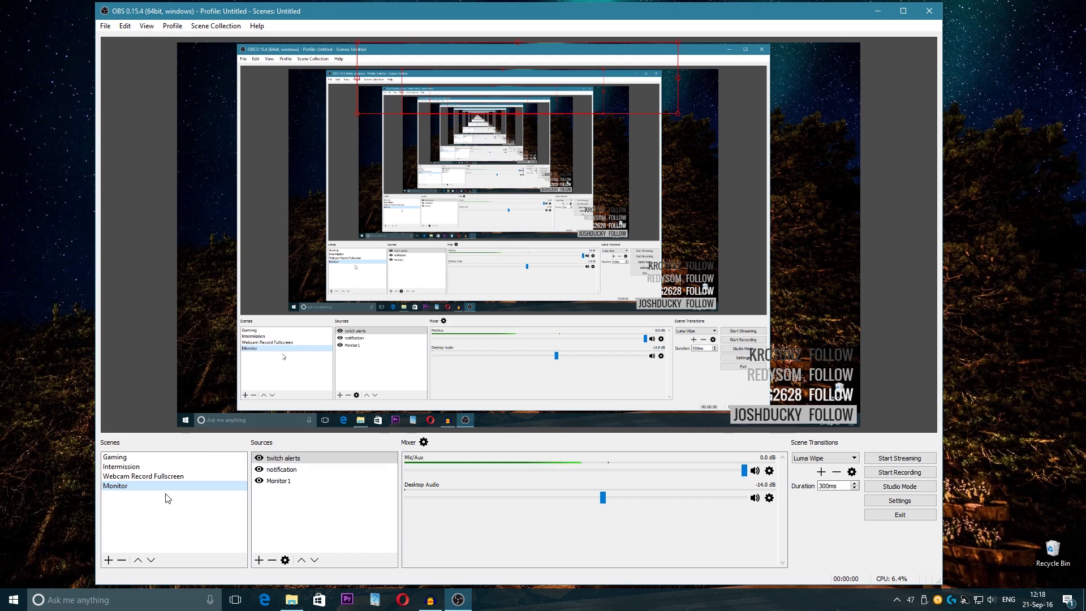
Switch to the Intermission scene and open the program settings.
left_click(122, 465)
left_click(900, 500)
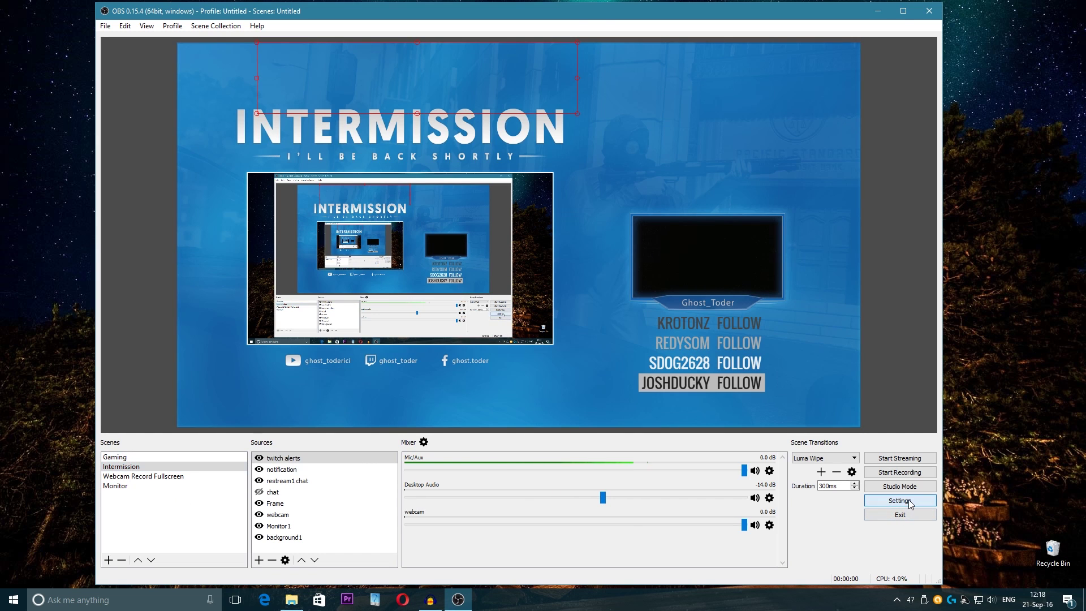
left_click_drag(505, 108, 524, 105)
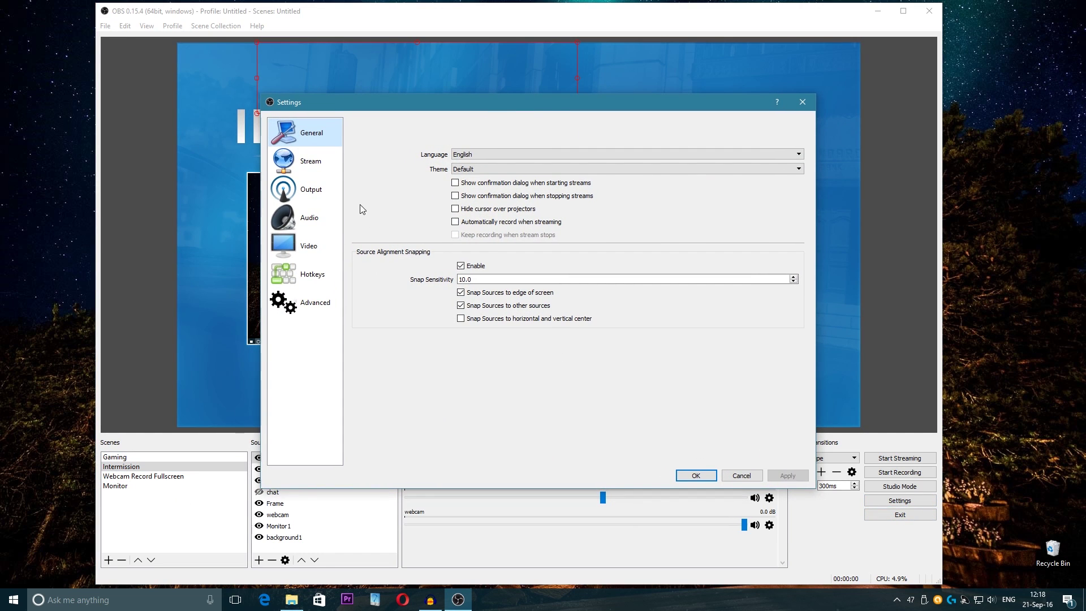
Select Restream.io as the streaming service in the stream settings and look over its available servers.
left_click(307, 164)
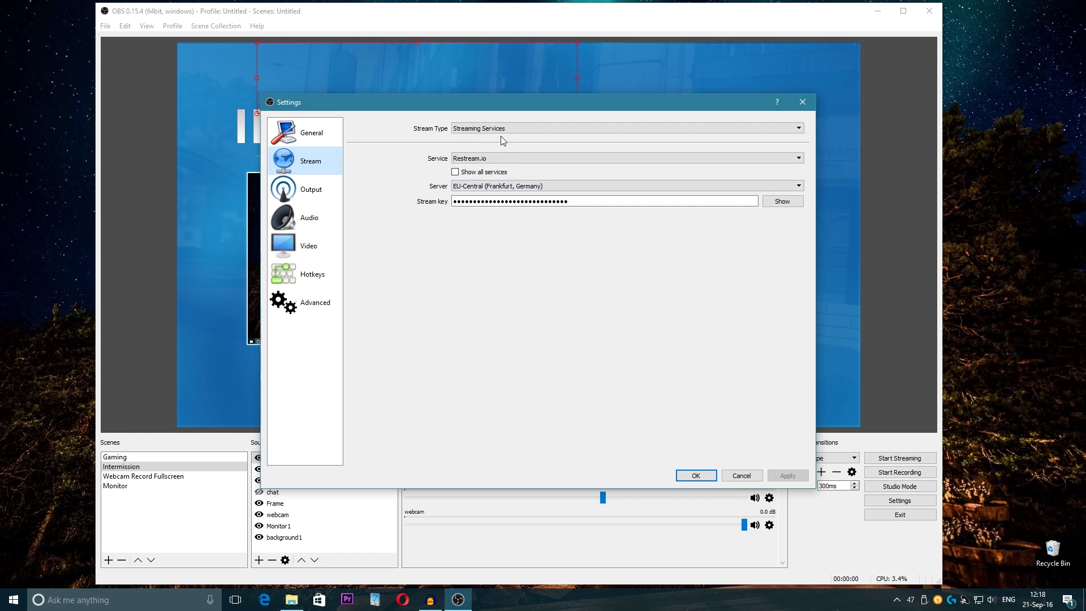
left_click(541, 161)
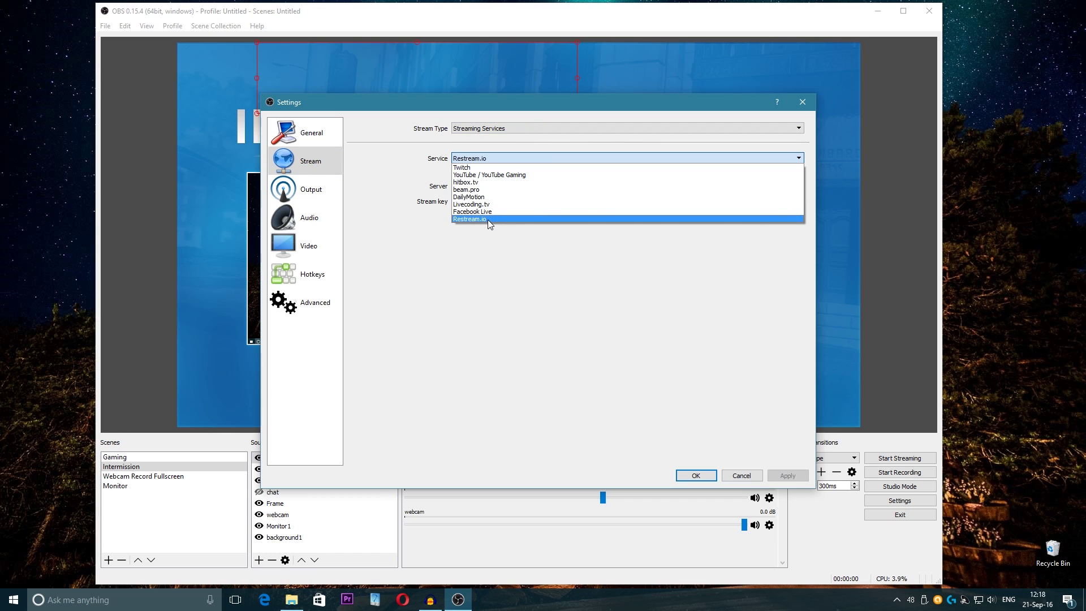
left_click(488, 219)
left_click(493, 190)
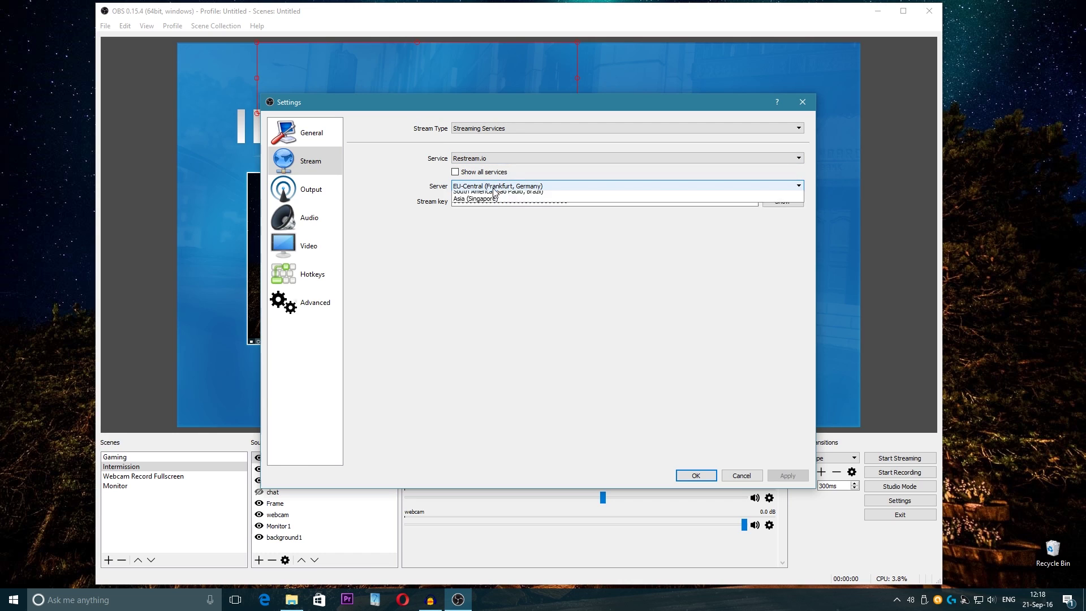
left_click(413, 257)
View the output settings in Simple mode, and set the output mode back to Advanced.
left_click(322, 190)
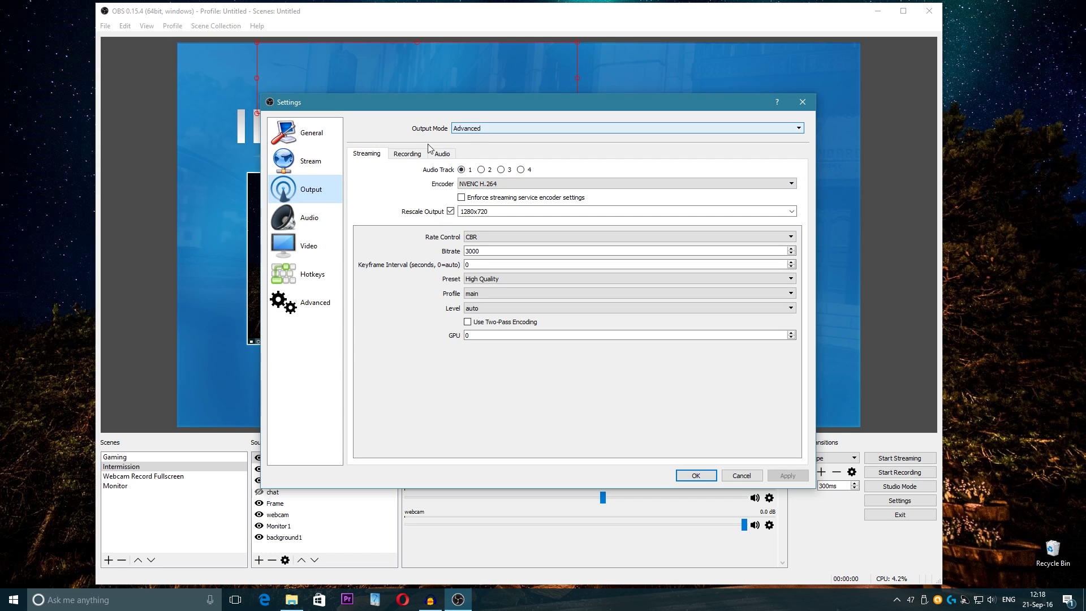
left_click(481, 128)
left_click(481, 139)
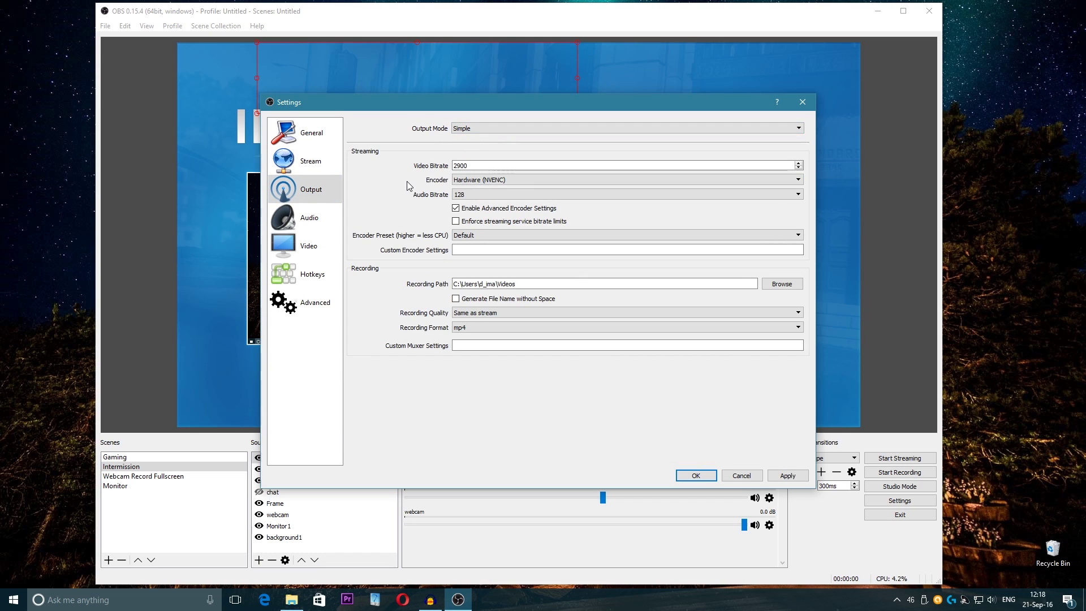
left_click(480, 128)
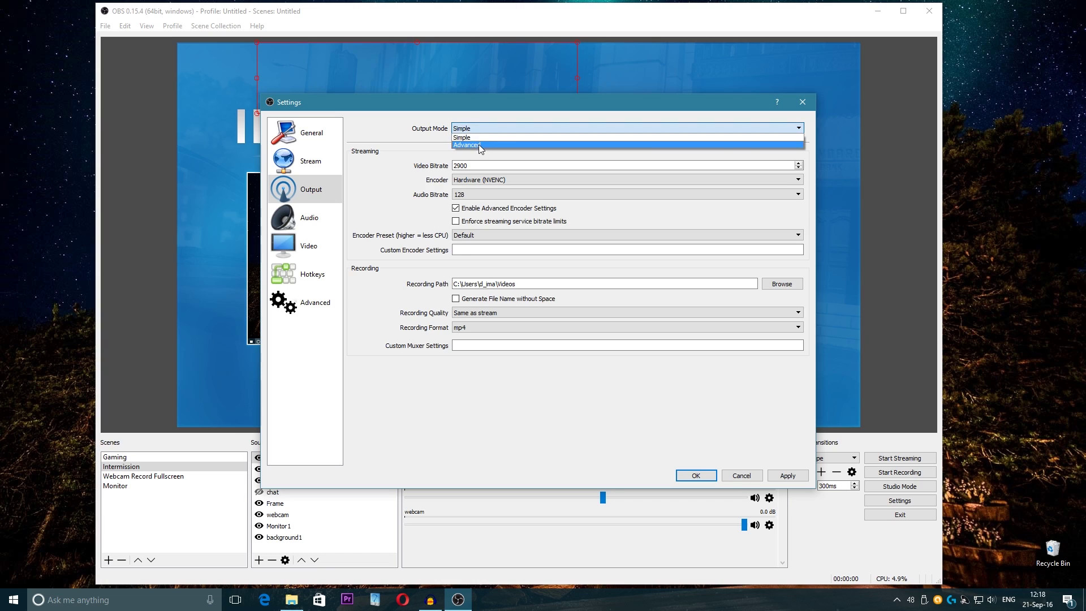
left_click(480, 146)
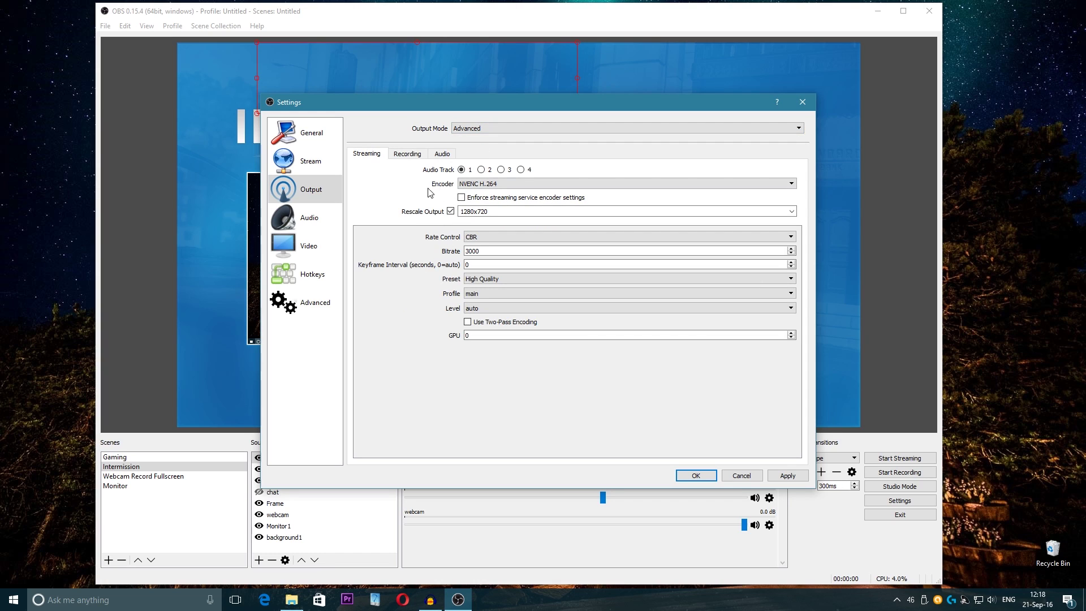
Choose NVENC H.264 as the streaming encoder and review the rescale resolution and rate control options.
left_click(474, 185)
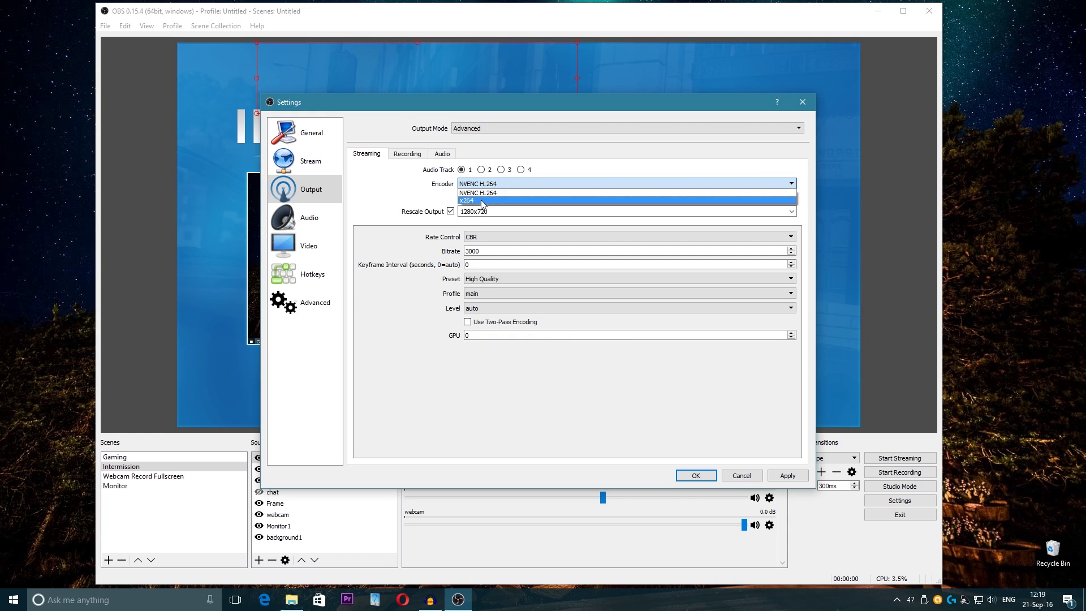
left_click(480, 193)
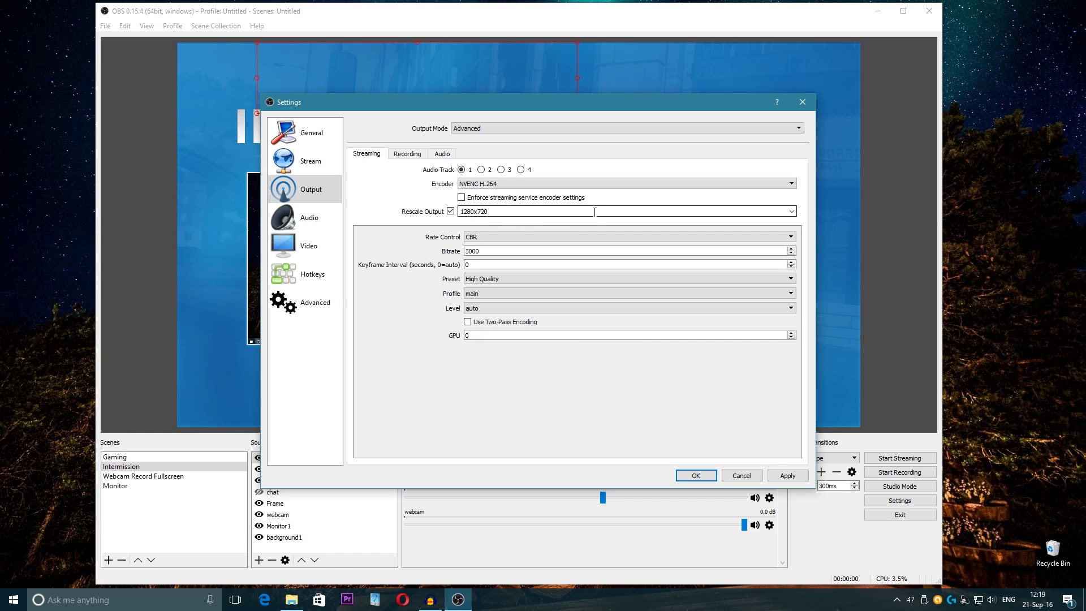
left_click(789, 210)
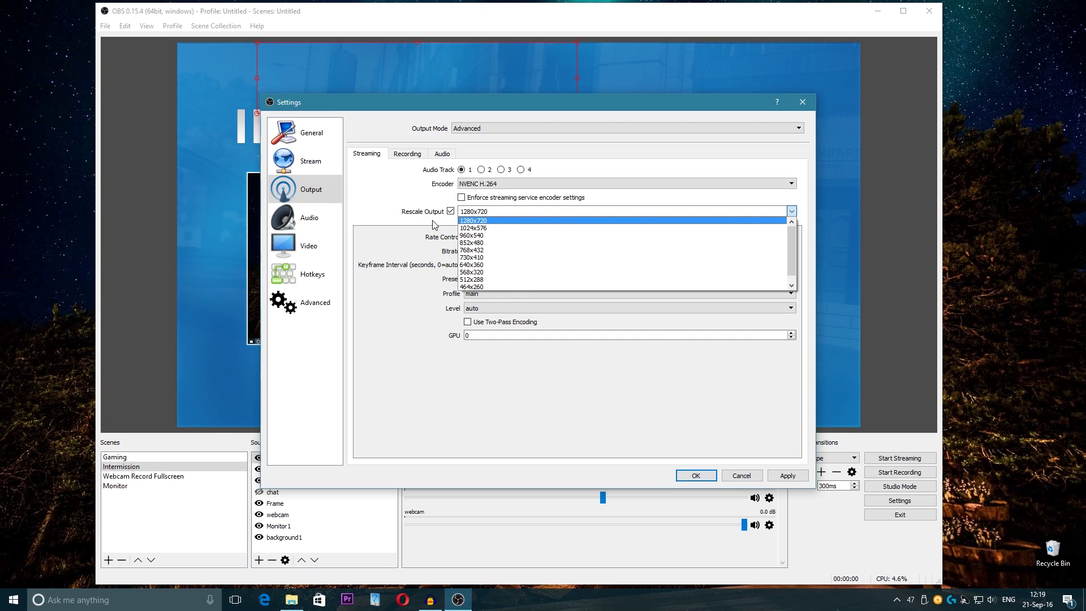
left_click(439, 225)
left_click(493, 235)
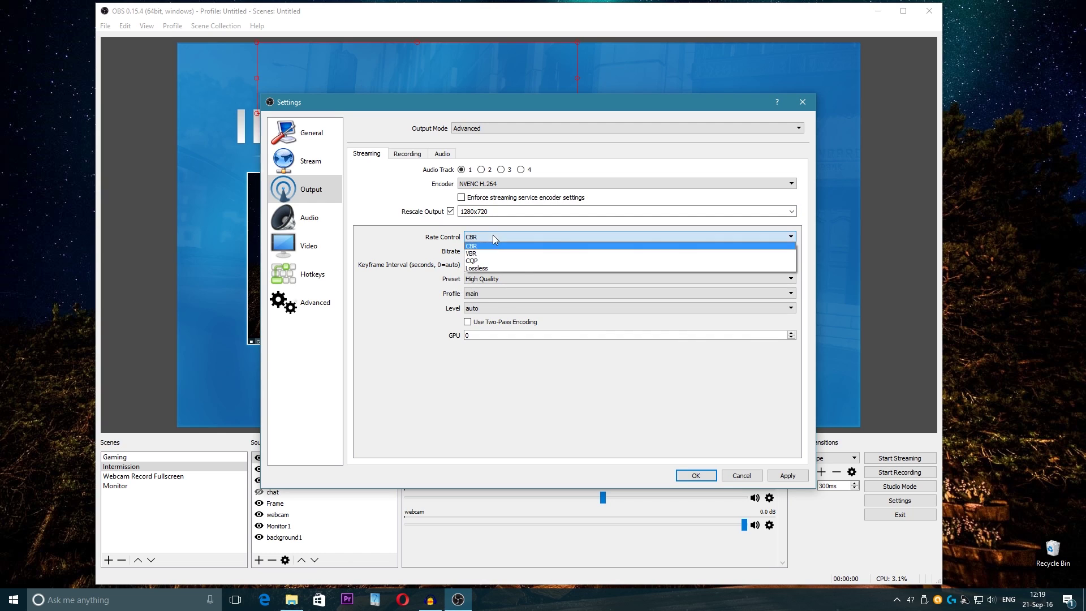
left_click(418, 233)
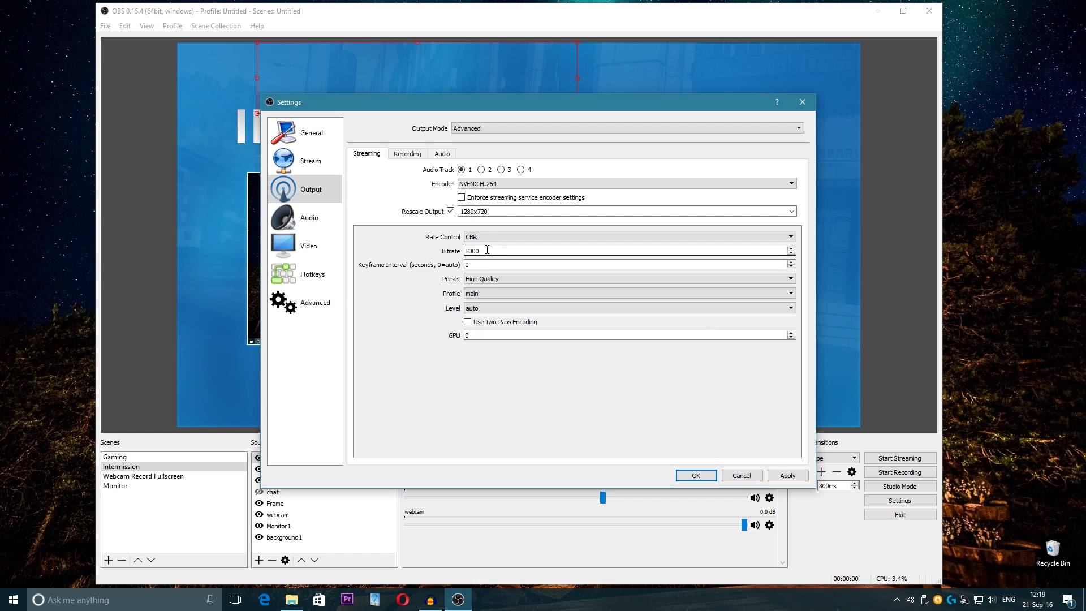
Try streaming bitrates of 6500 and 5500.
left_click_drag(488, 250, 462, 251)
type("35")
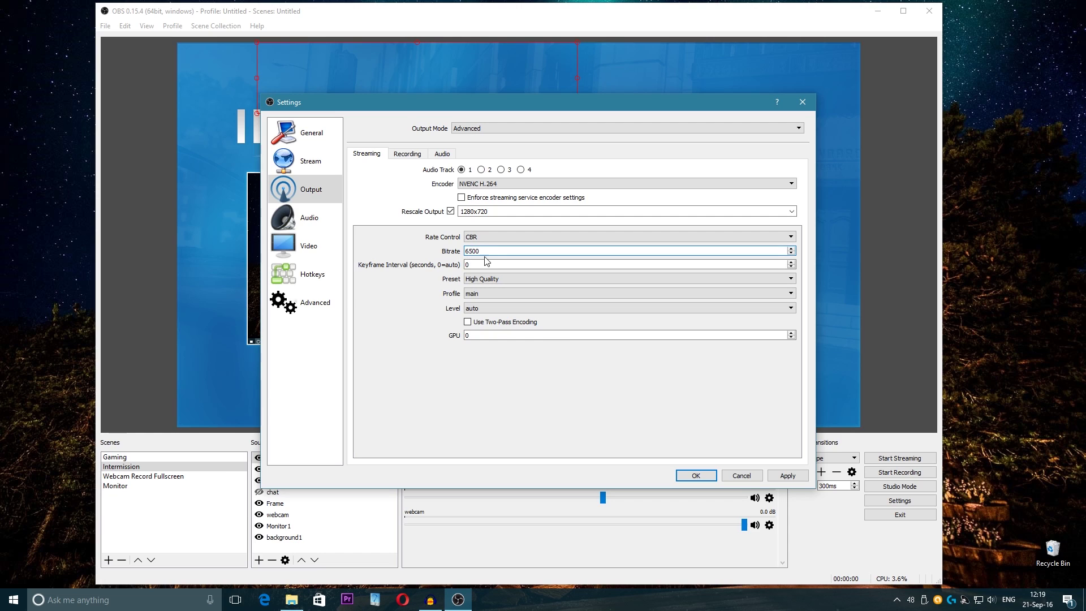
left_click_drag(474, 254, 463, 255)
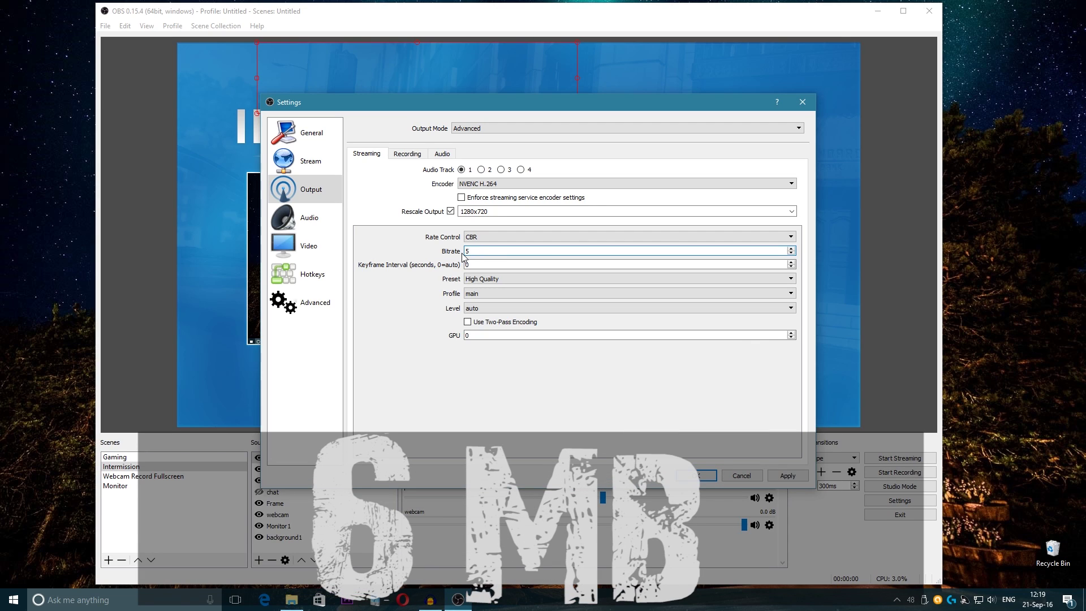
type("500")
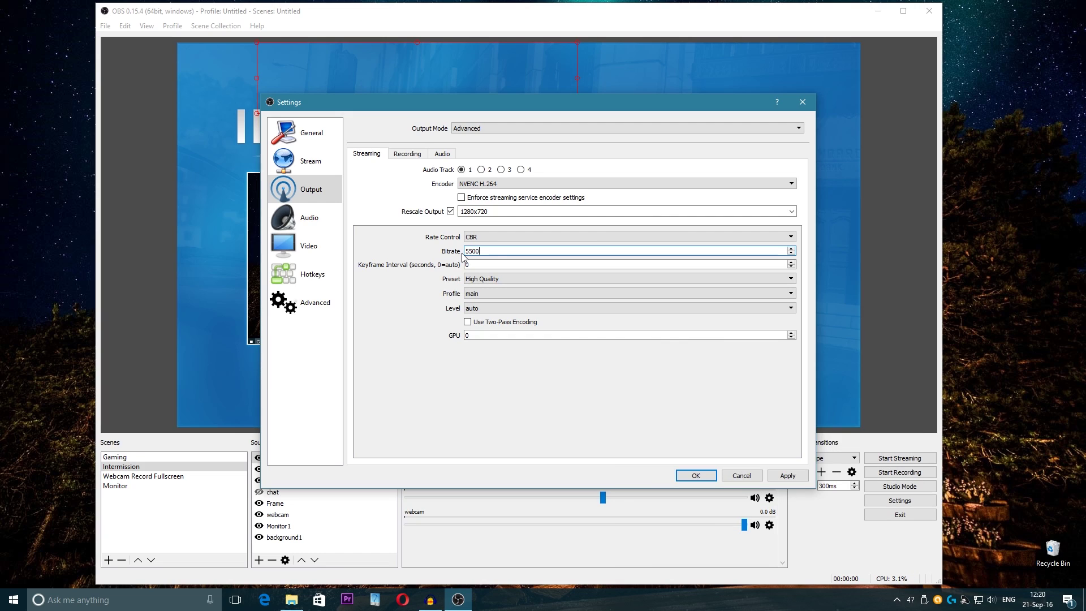
Try a streaming bitrate of 3500.
key("BackSpace")
type("0")
key("BackSpace")
key("BackSpace")
key("BackSpace")
key("BackSpace")
type("3500")
key("BackSpace")
key("BackSpace")
type("0")
Set the streaming bitrate to 3000.
key("BackSpace")
key("BackSpace")
key("BackSpace")
key("BackSpace")
type("00")
key("Left")
key("Left")
key("BackSpace")
key("BackSpace")
type("30")
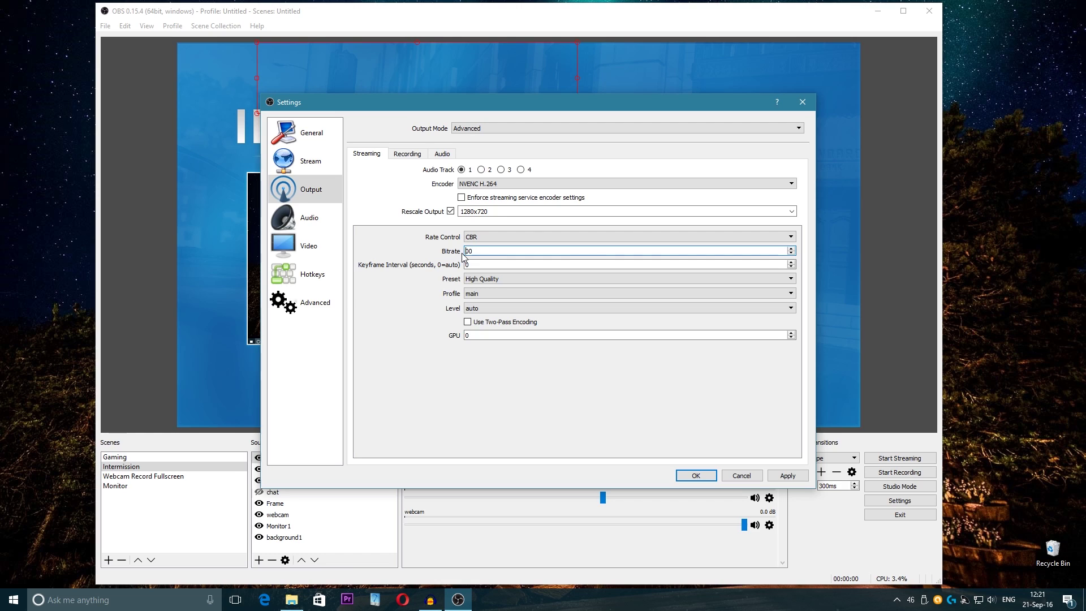
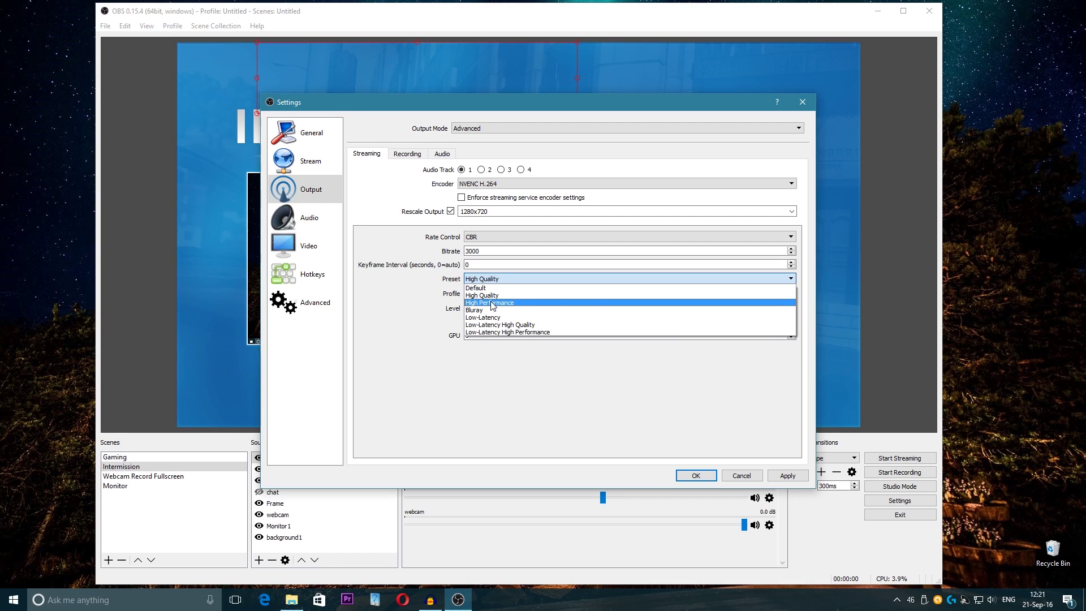
Set the encoder preset to High Performance, and try the Lanczos downscale filter before reselecting Bicubic (Sharpened scaling, 16 samples) for the video.
left_click(491, 303)
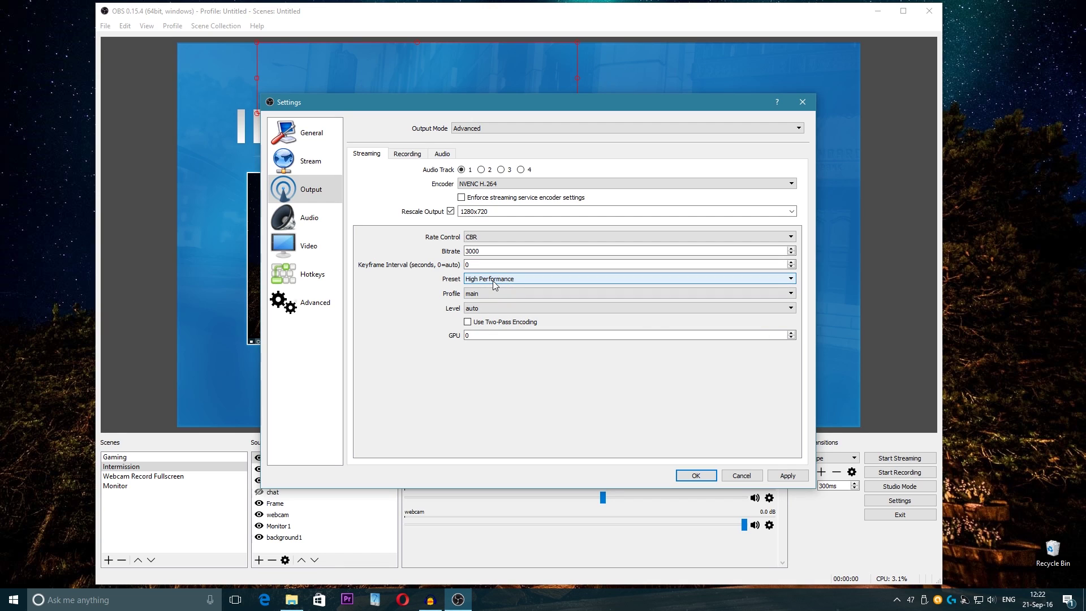
left_click(310, 243)
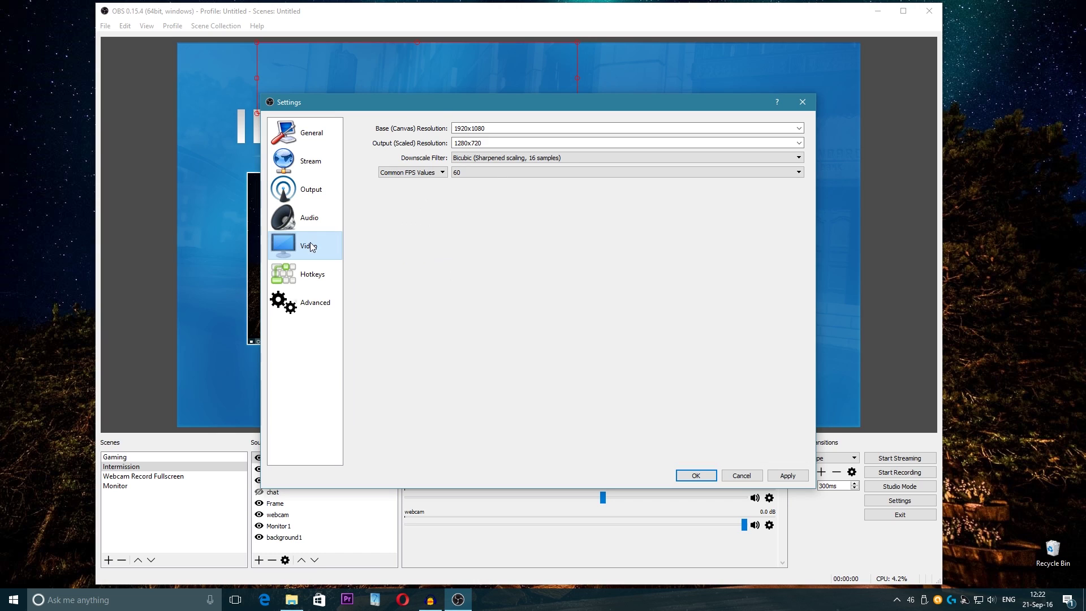
left_click(499, 157)
left_click(517, 182)
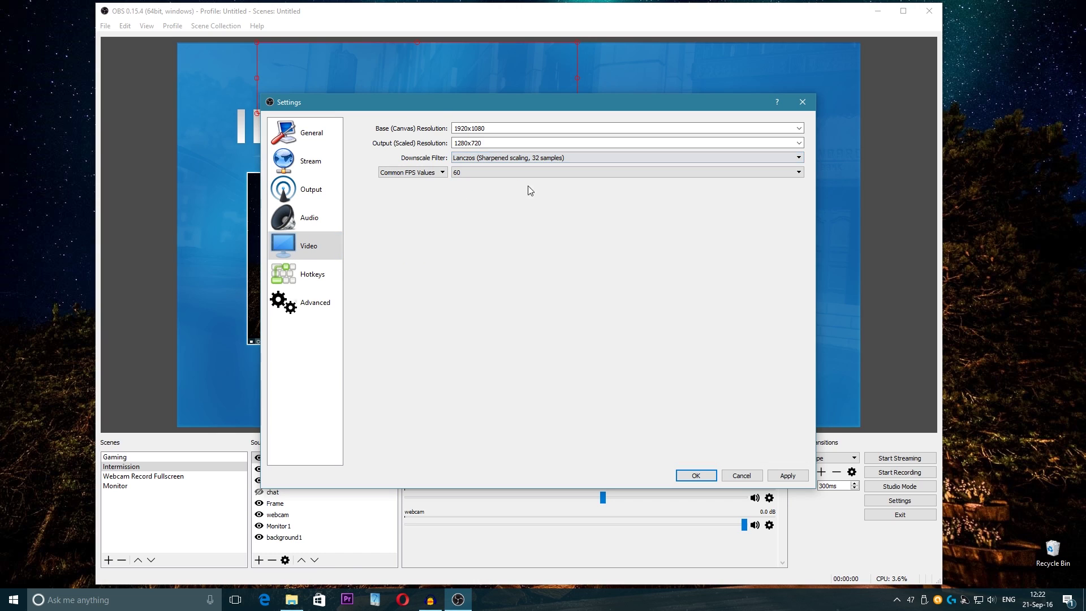
left_click(524, 159)
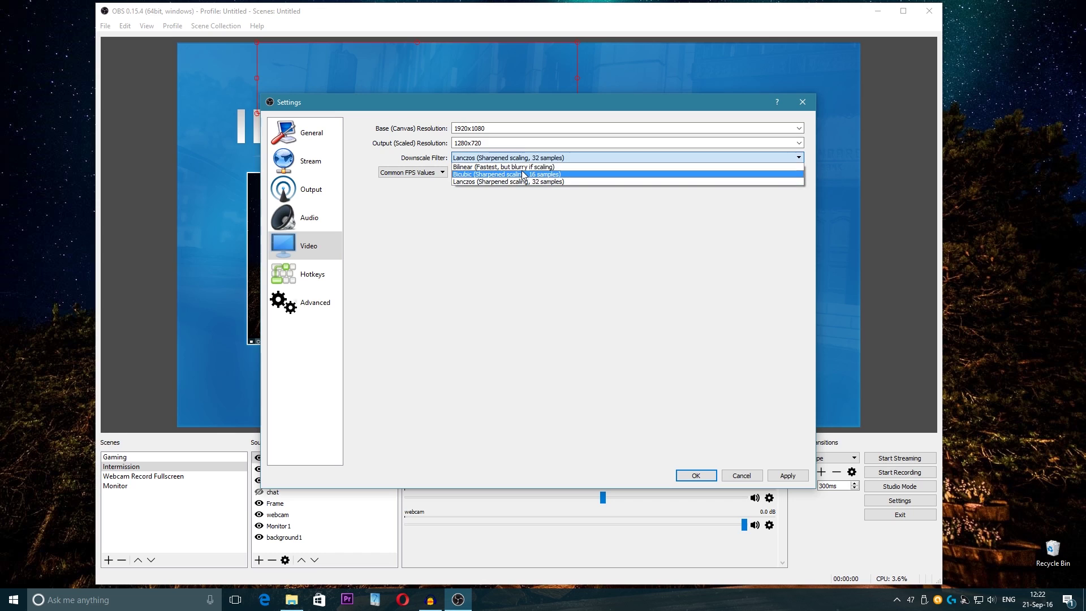
left_click(522, 175)
Set the streaming encoder preset to High Quality in the output settings.
left_click(284, 184)
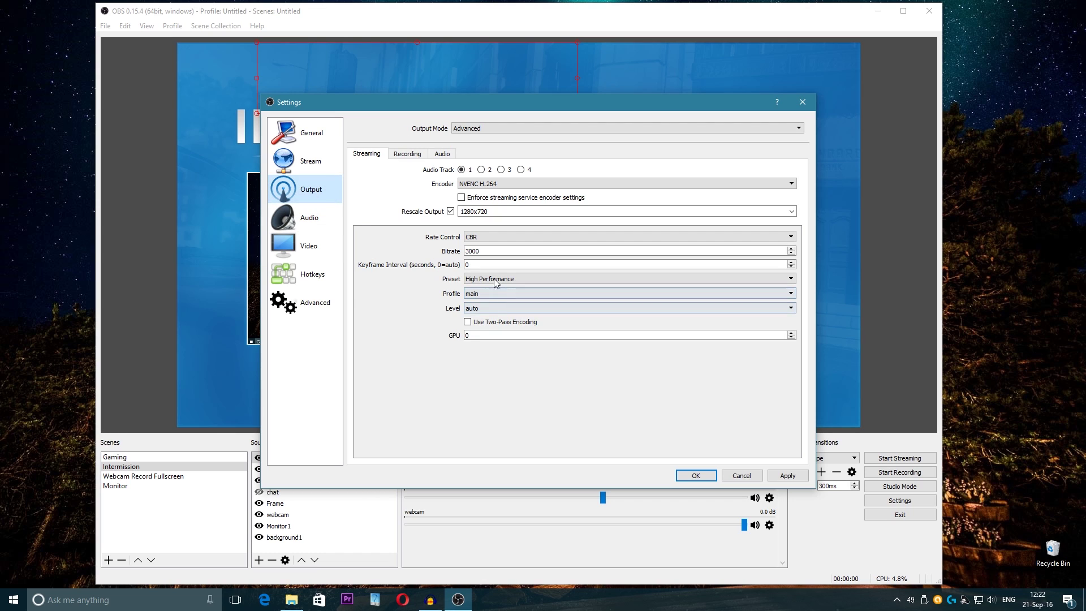
left_click(486, 279)
left_click(477, 272)
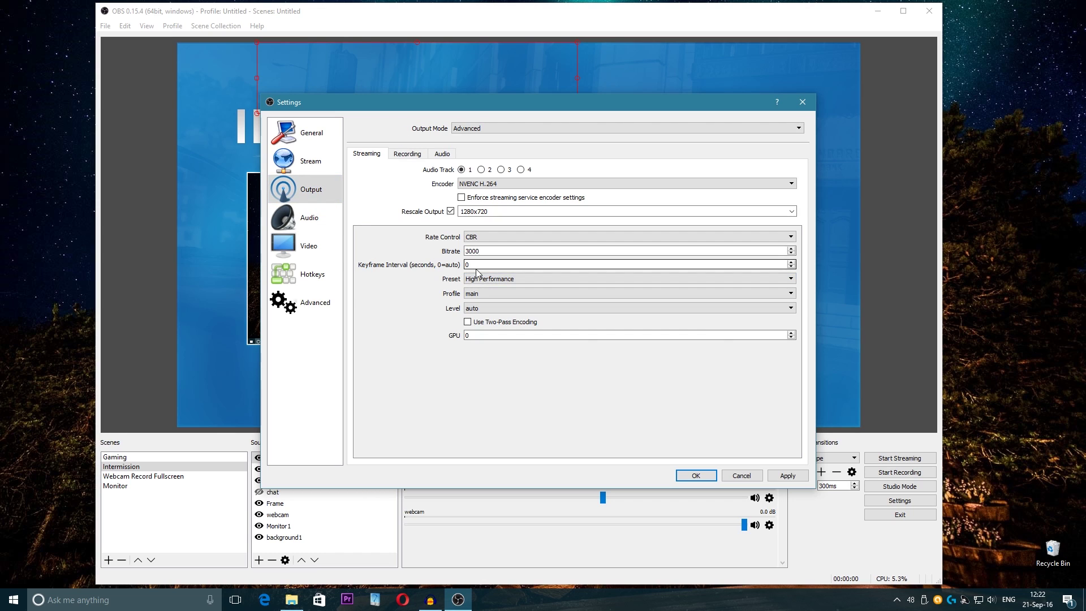
left_click(487, 280)
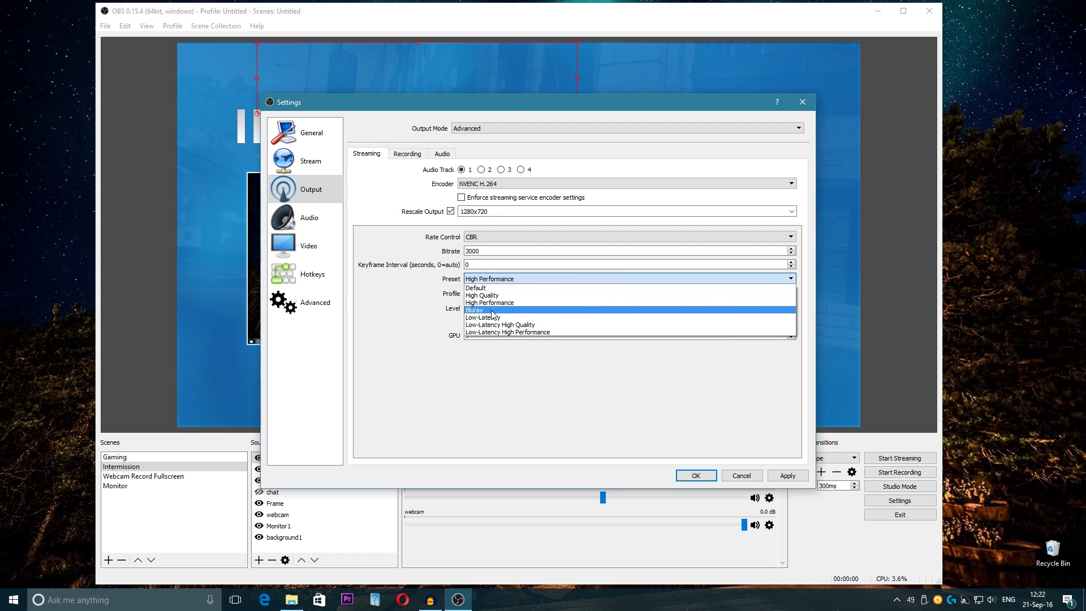
left_click(496, 300)
left_click(496, 279)
left_click(497, 296)
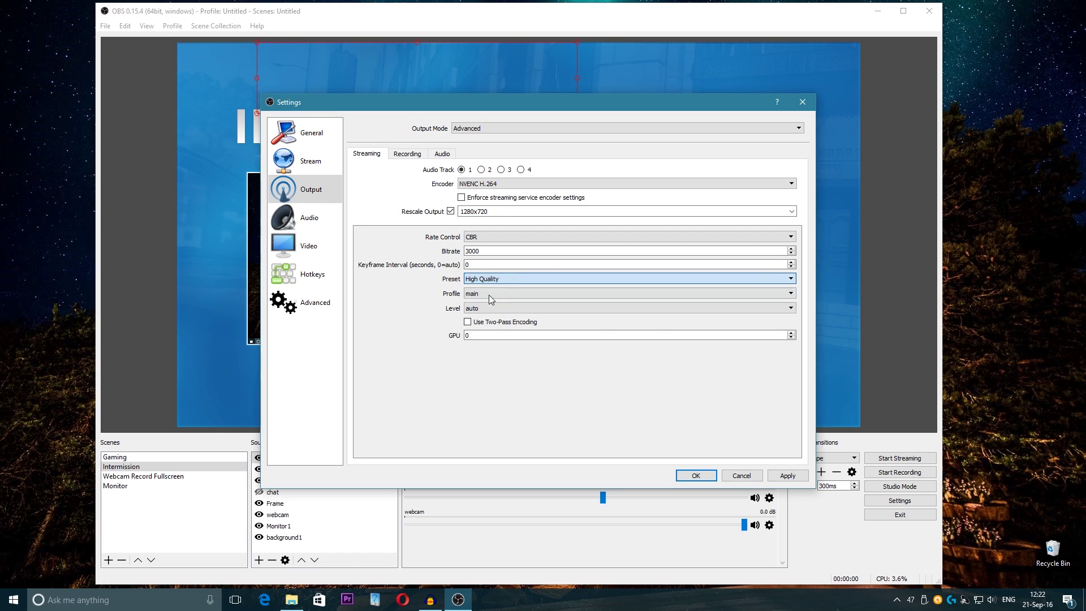
Set the video downscale filter to Lanczos (Sharpened scaling, 32 samples).
left_click(307, 244)
left_click(519, 159)
left_click(525, 173)
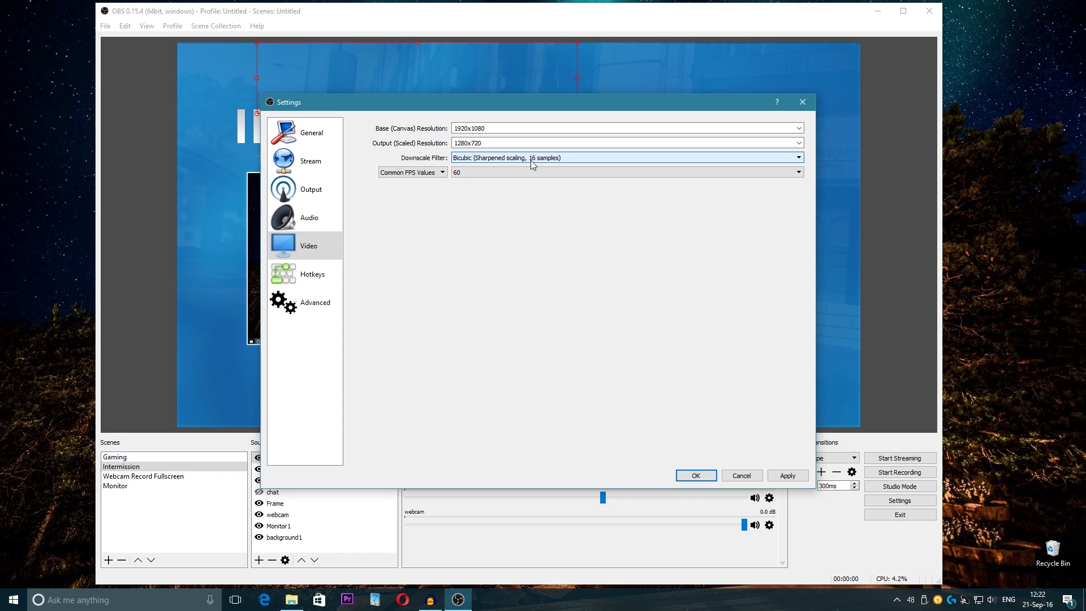
left_click(532, 164)
left_click(538, 181)
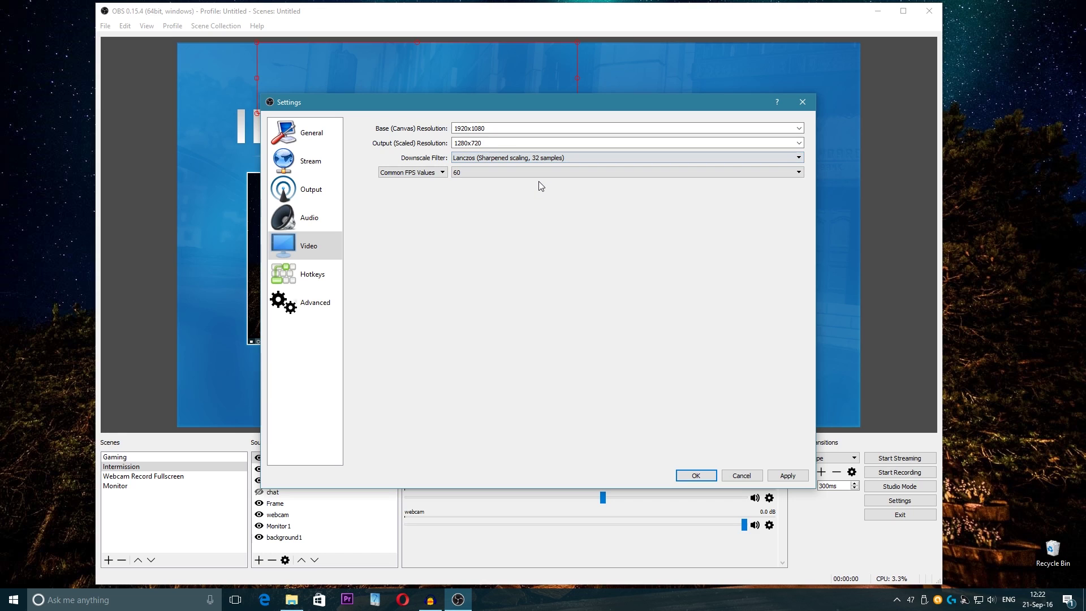
Return to the output settings and set the streaming encoder preset to High Performance.
left_click(308, 191)
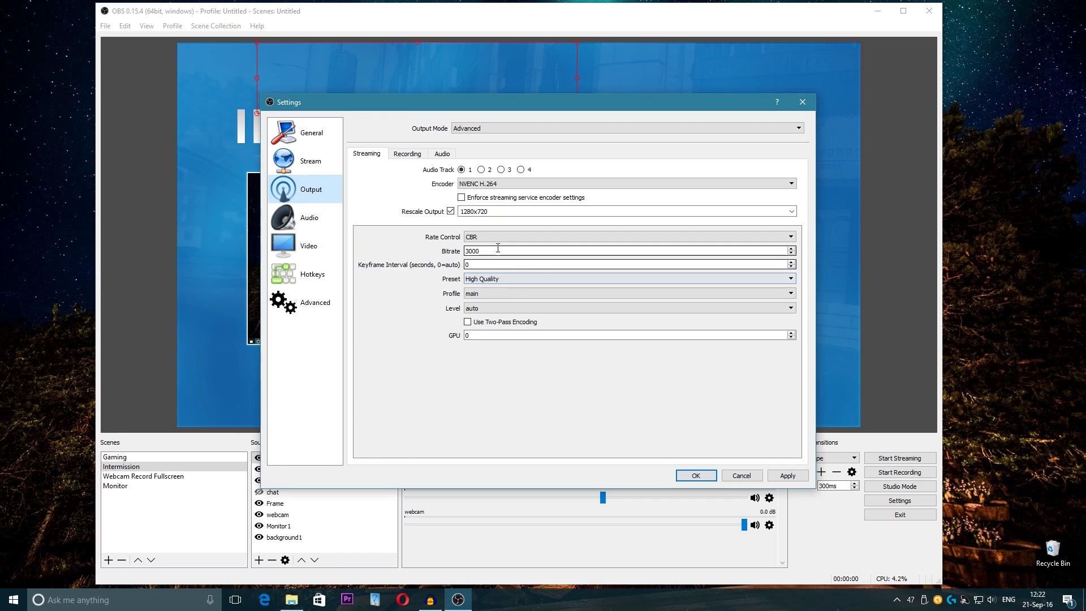
left_click(487, 279)
left_click(491, 302)
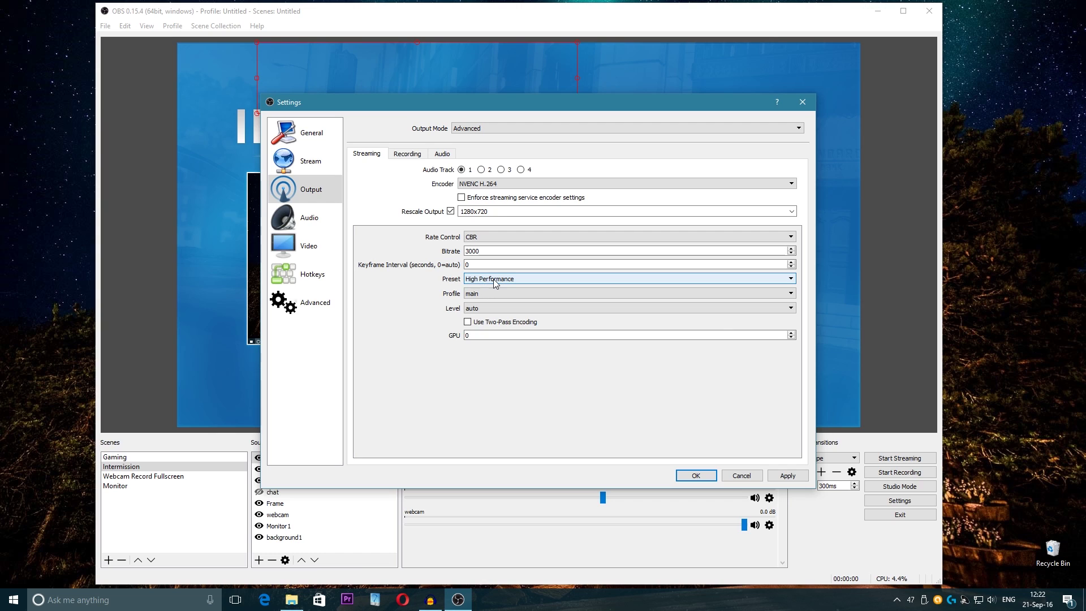
Set the video downscale filter to Bicubic (Sharpened scaling, 16 samples).
left_click(309, 248)
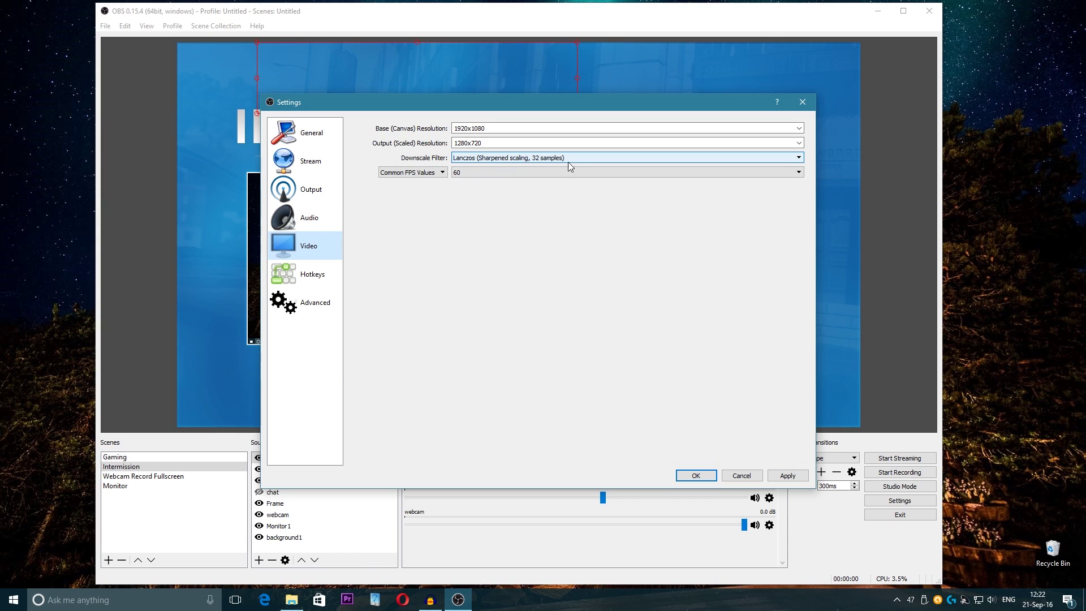
left_click(519, 162)
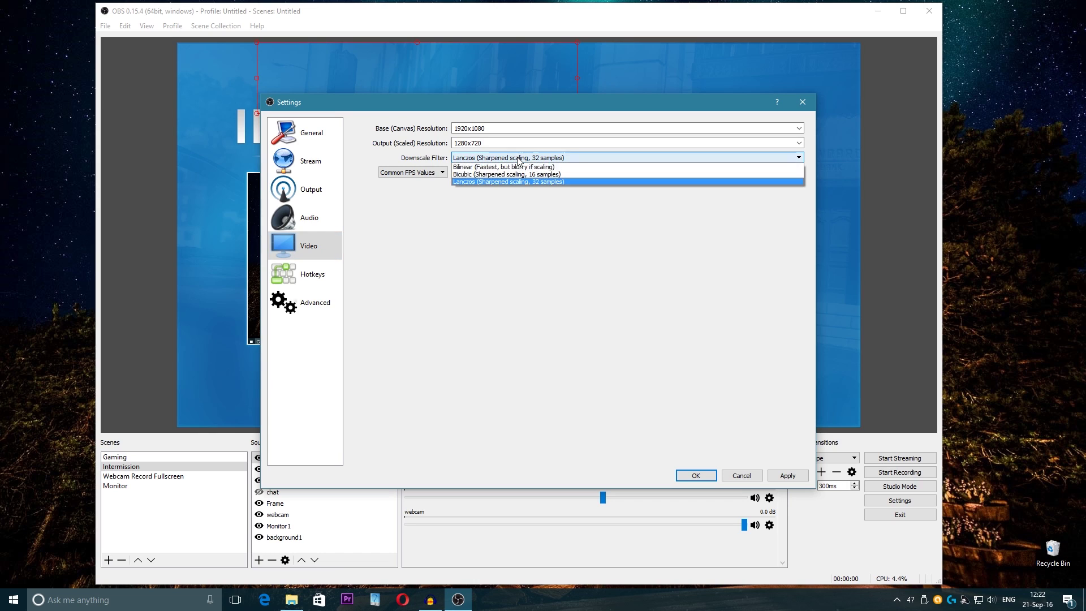
left_click(537, 175)
Return to the output settings and set the NVENC streaming preset to High Quality.
left_click(311, 189)
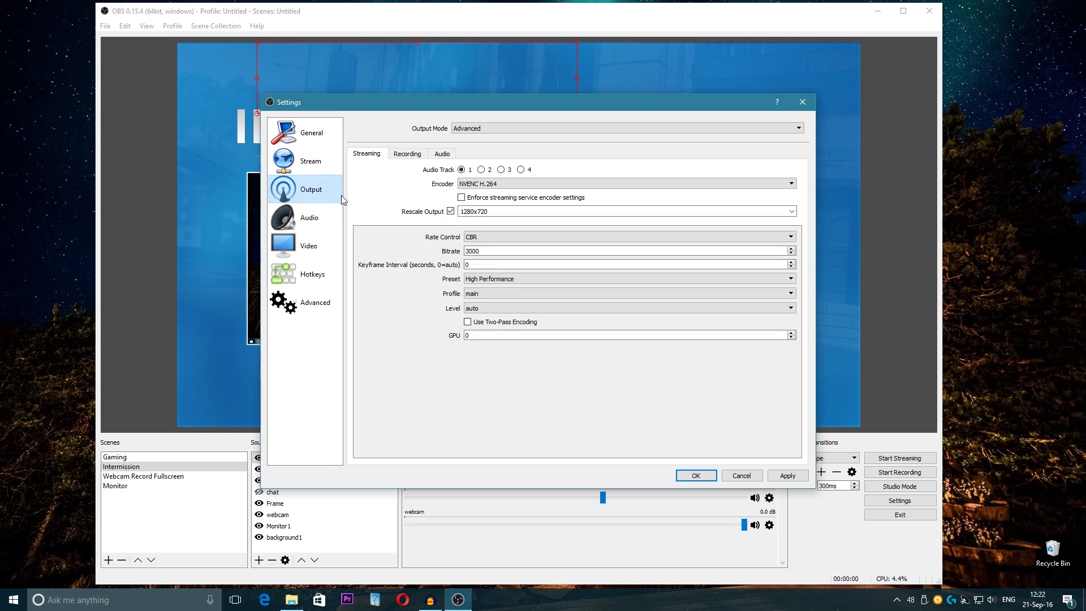
left_click(498, 278)
left_click(498, 294)
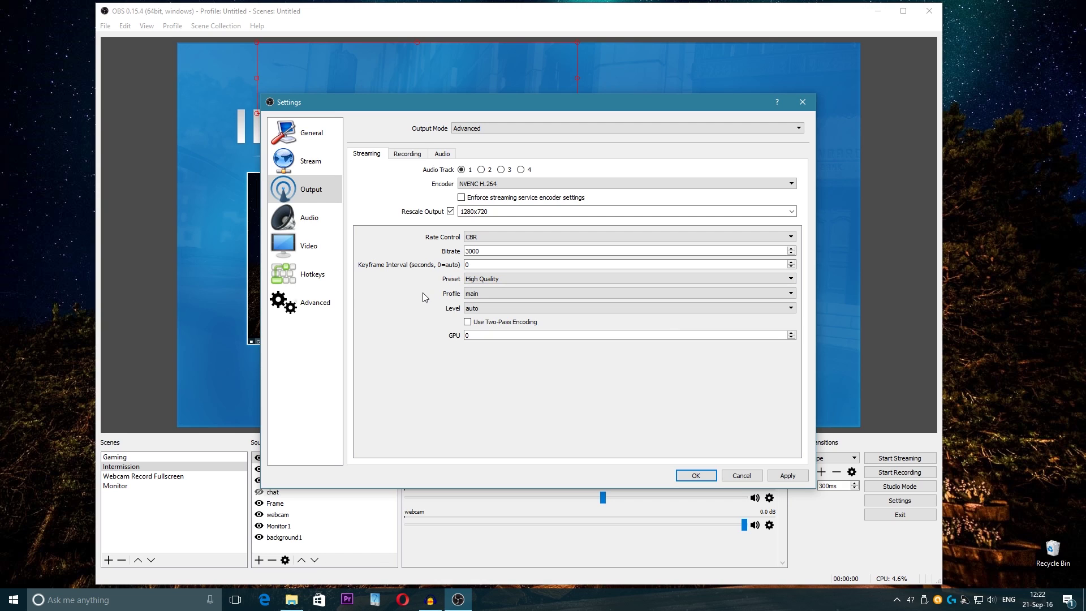
Check the video scaling settings, and reselect High Quality as the preset in the streaming output settings.
left_click(326, 248)
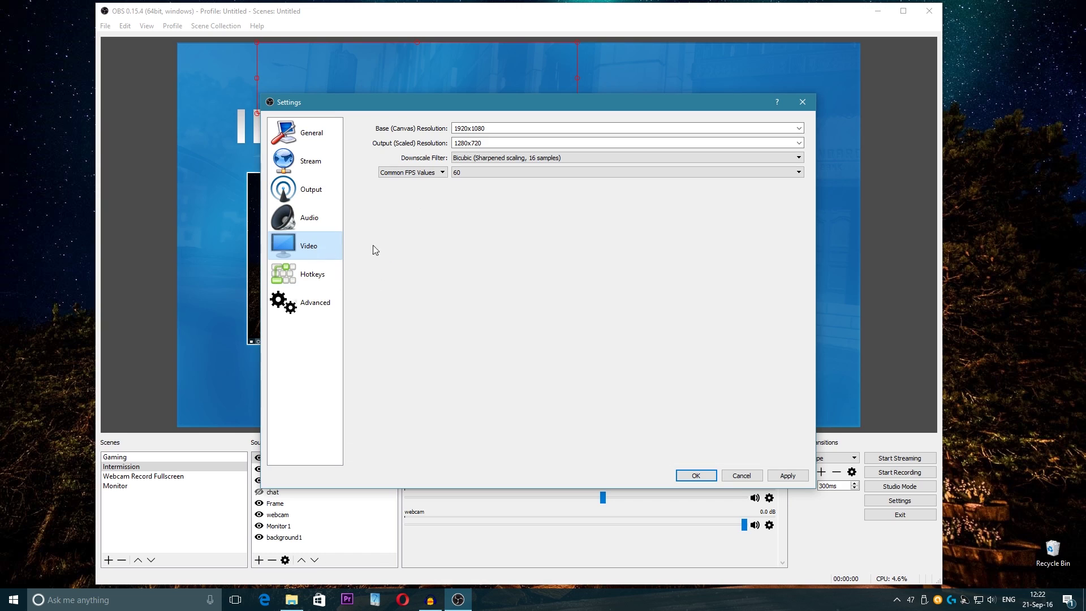
left_click(555, 179)
left_click(326, 196)
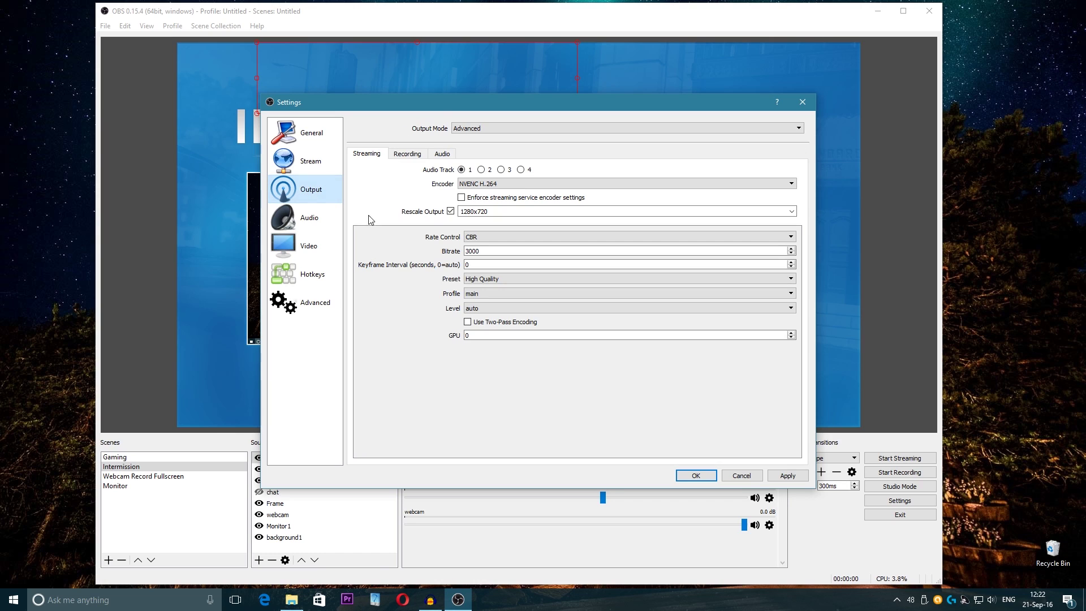
left_click(481, 279)
left_click(481, 296)
Examine the frame rate choices and compare the video's output resolution options with the rescale resolution in the streaming output settings.
left_click(309, 245)
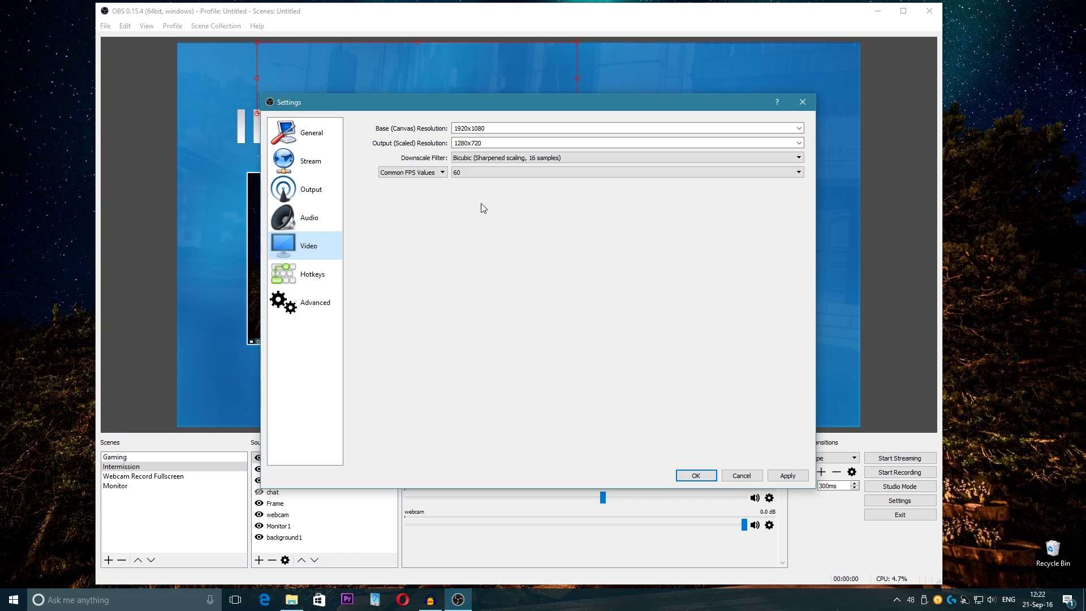
left_click(488, 172)
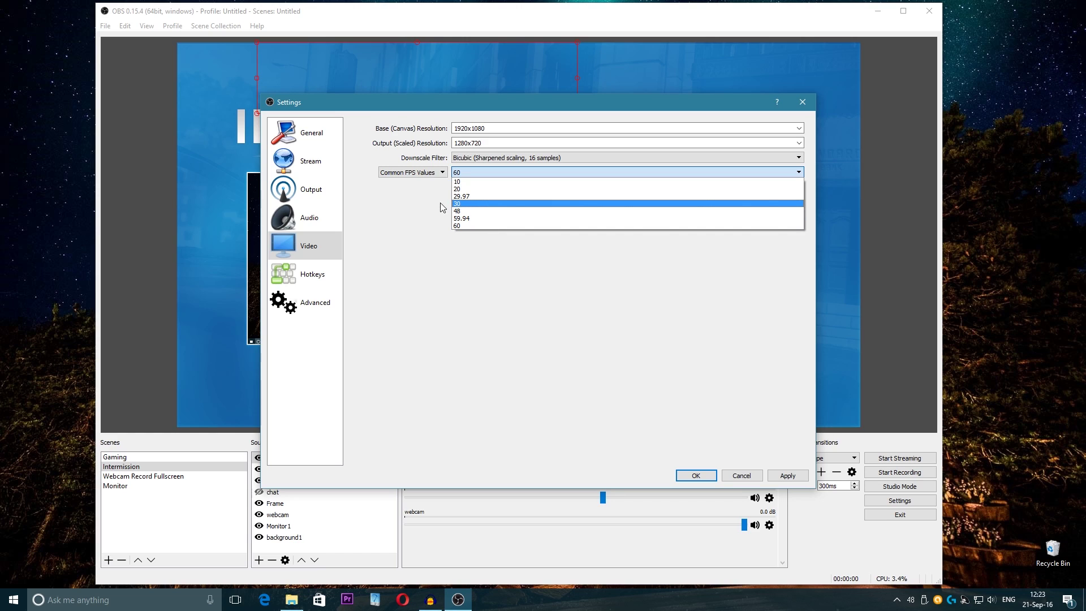
left_click(417, 202)
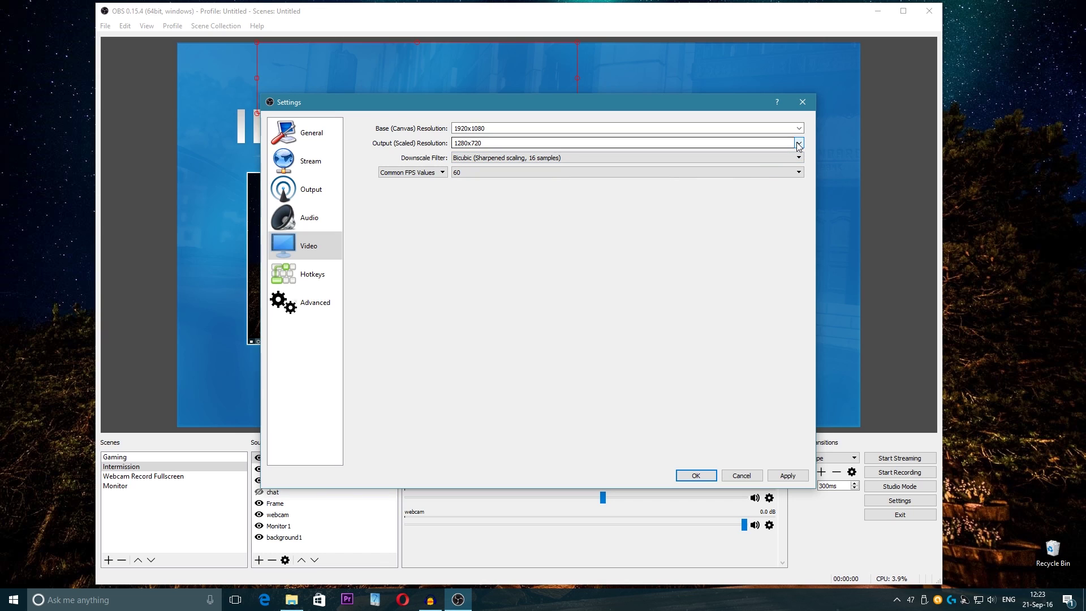
left_click(308, 188)
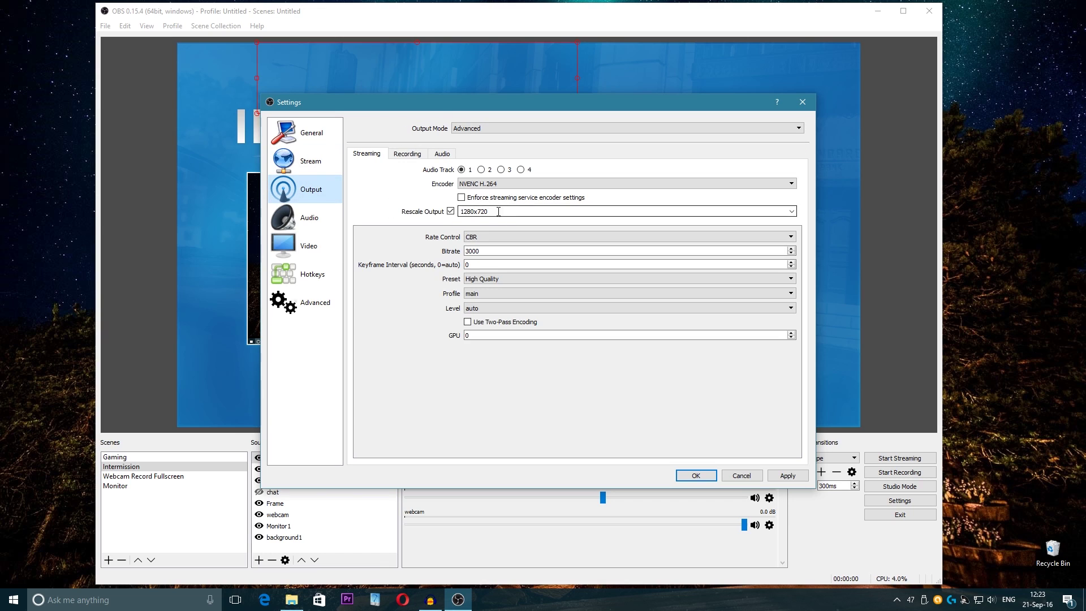
left_click(308, 245)
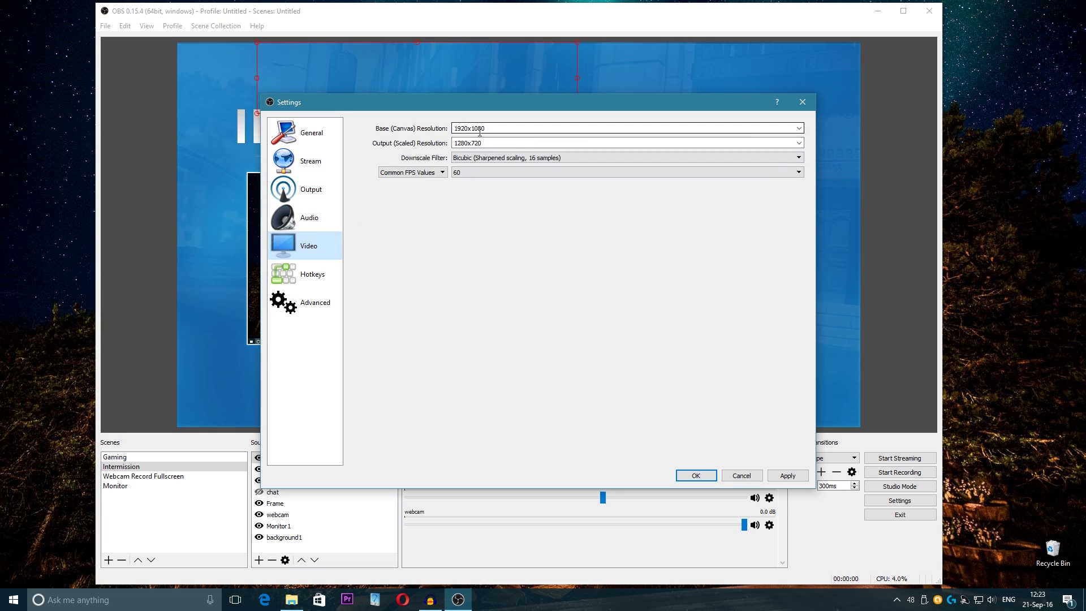
left_click(798, 142)
left_click(607, 310)
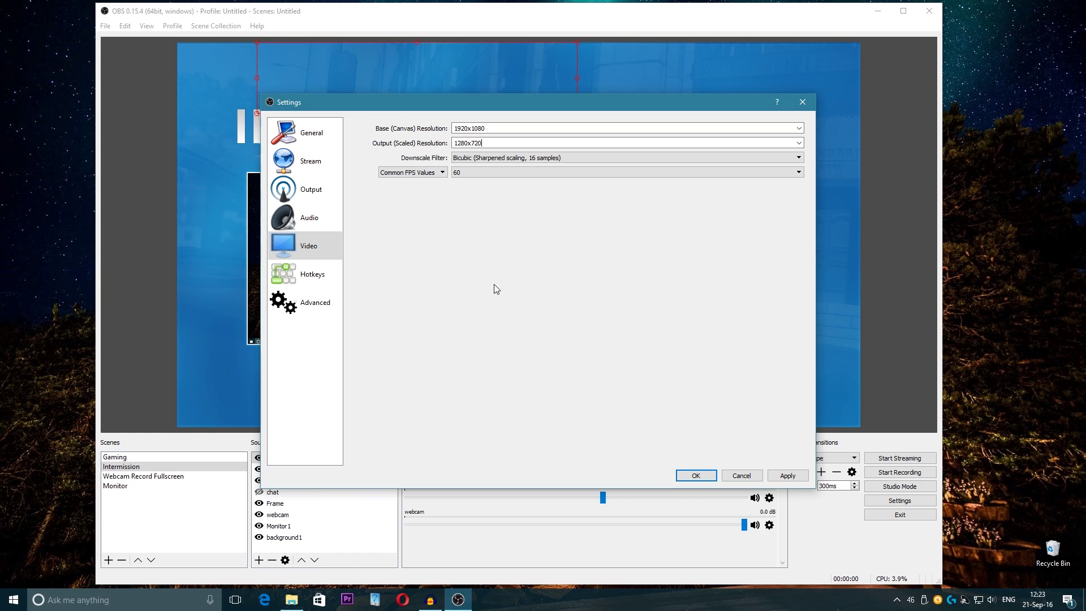
Switch the streaming encoder to x264 and set its bitrate to 3000.
left_click(334, 189)
left_click(495, 183)
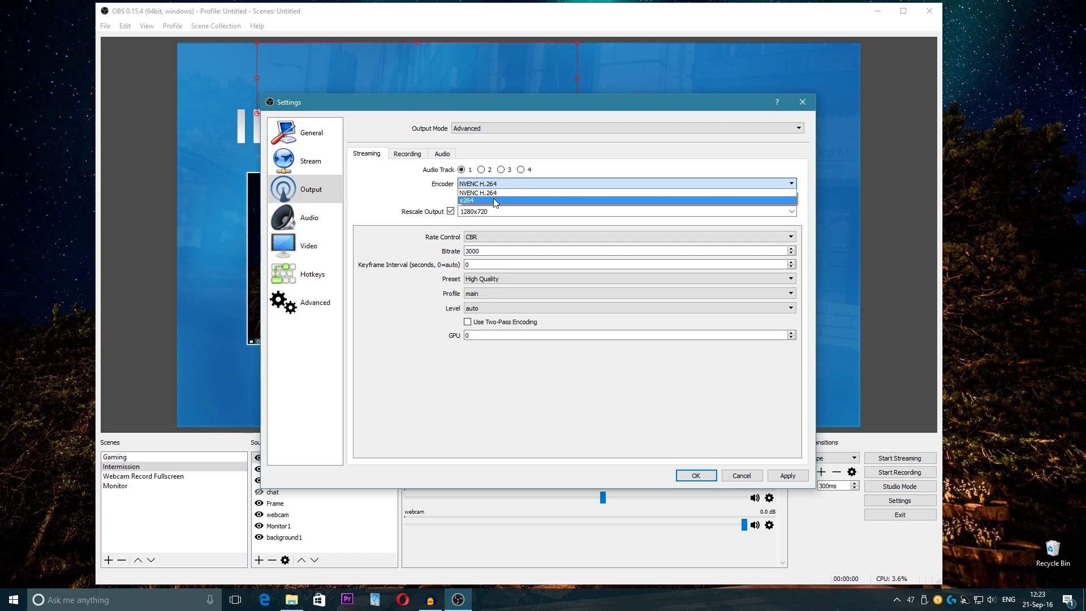
left_click(494, 200)
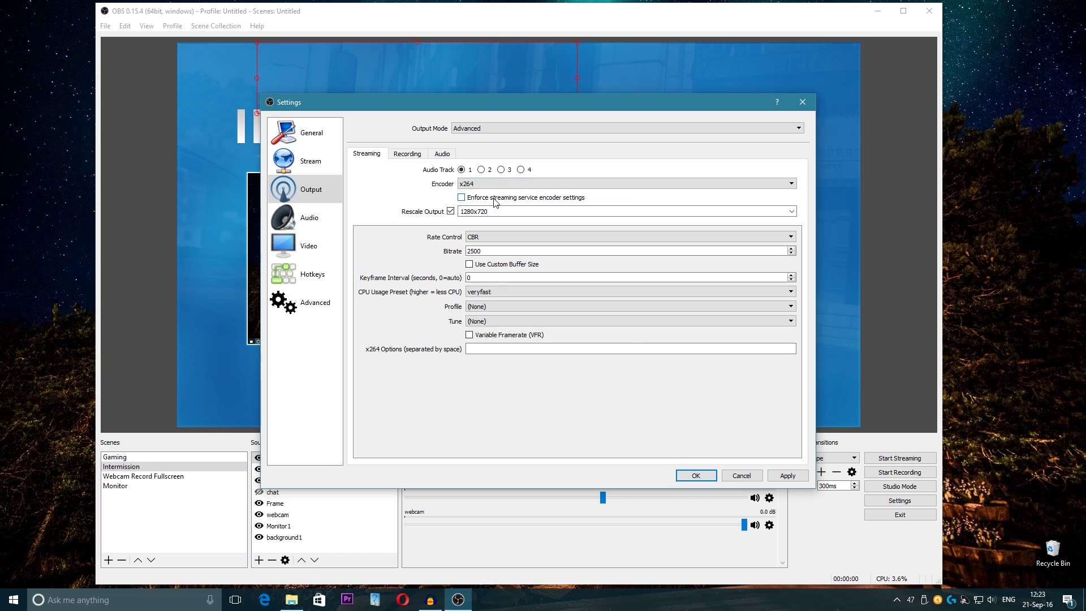
left_click(584, 193)
left_click(404, 194)
double_click(475, 251)
type("30000")
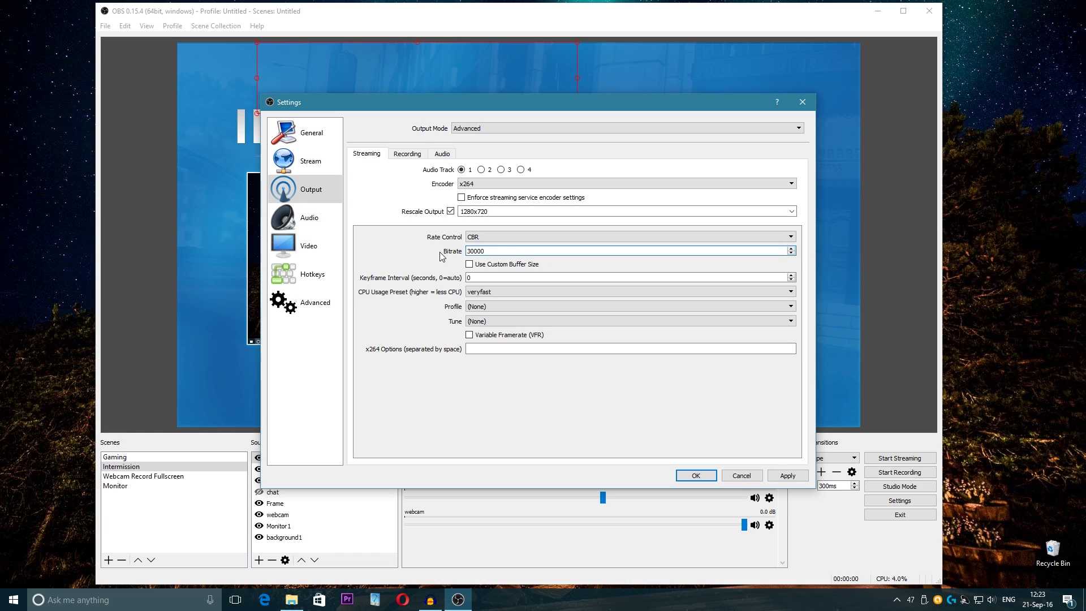
key("BackSpace")
Review the x264 CPU usage presets, keeping veryfast at first and finally choosing superfast.
left_click(489, 292)
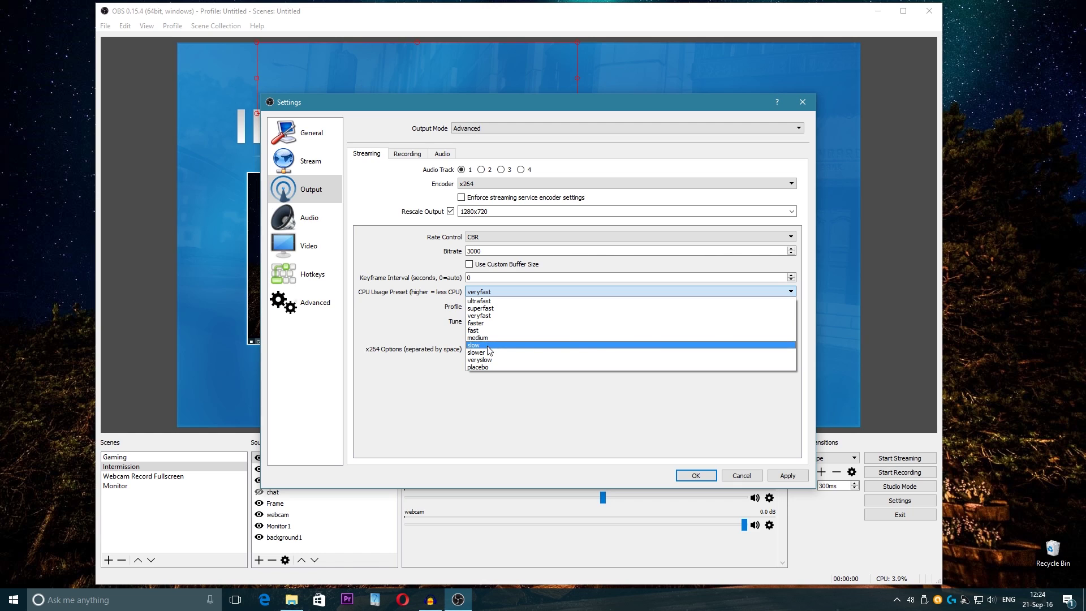
left_click(499, 315)
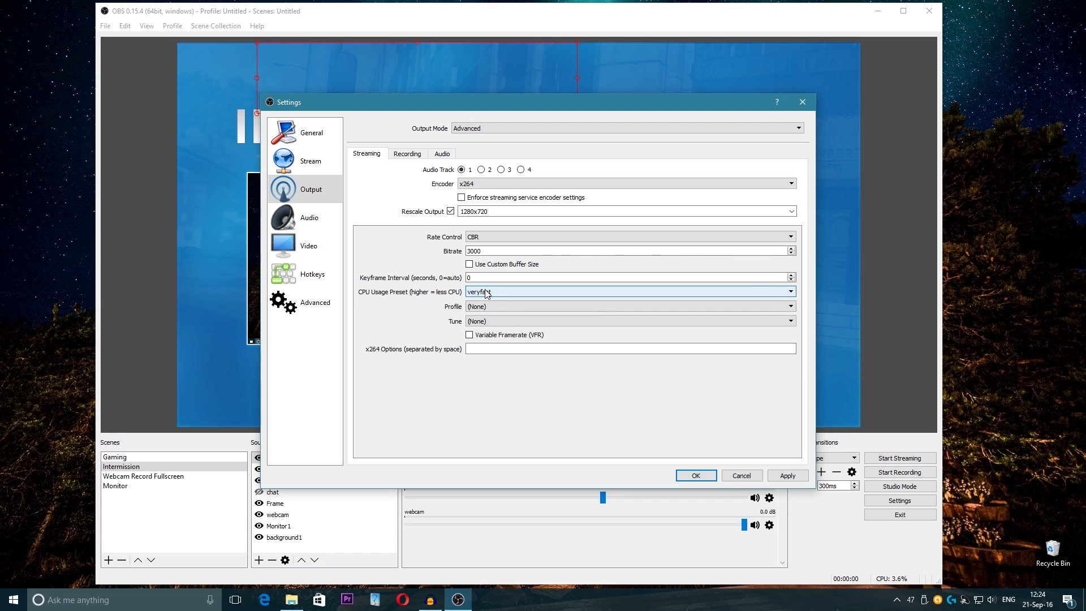
left_click(487, 293)
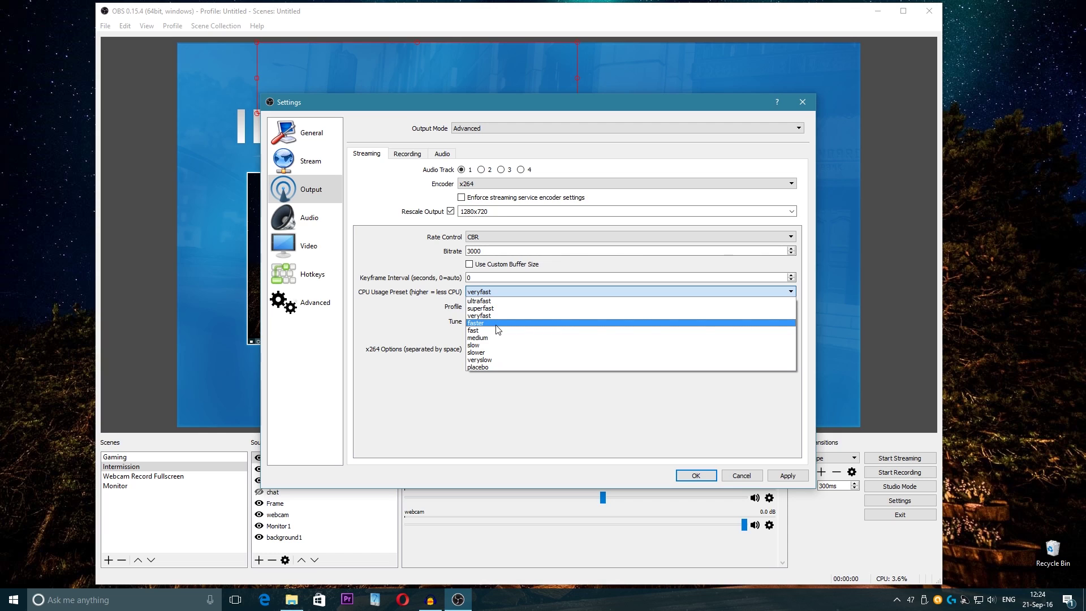
left_click(491, 315)
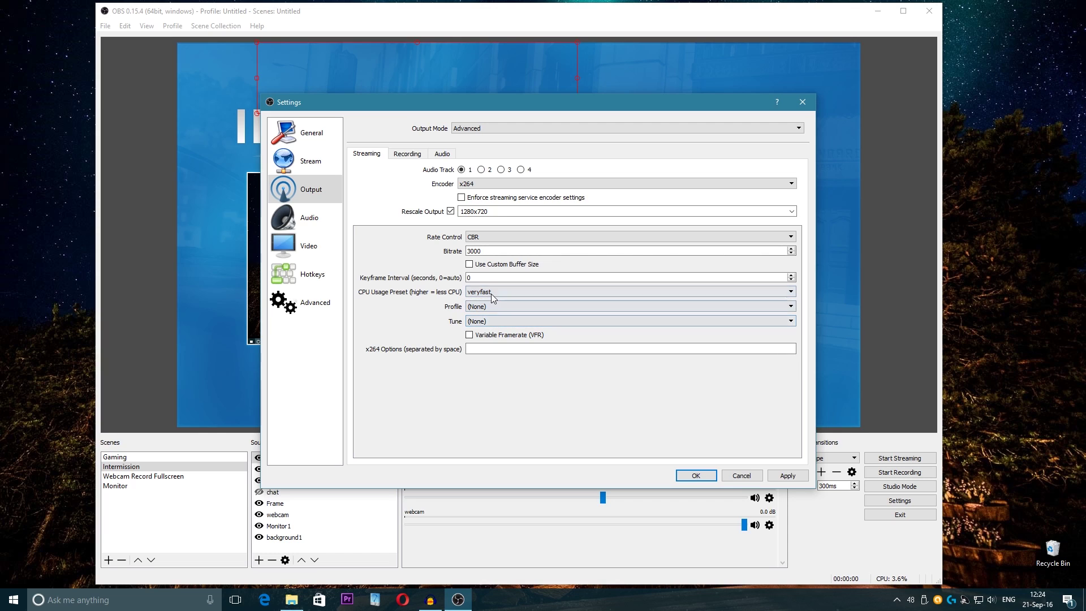
left_click(494, 293)
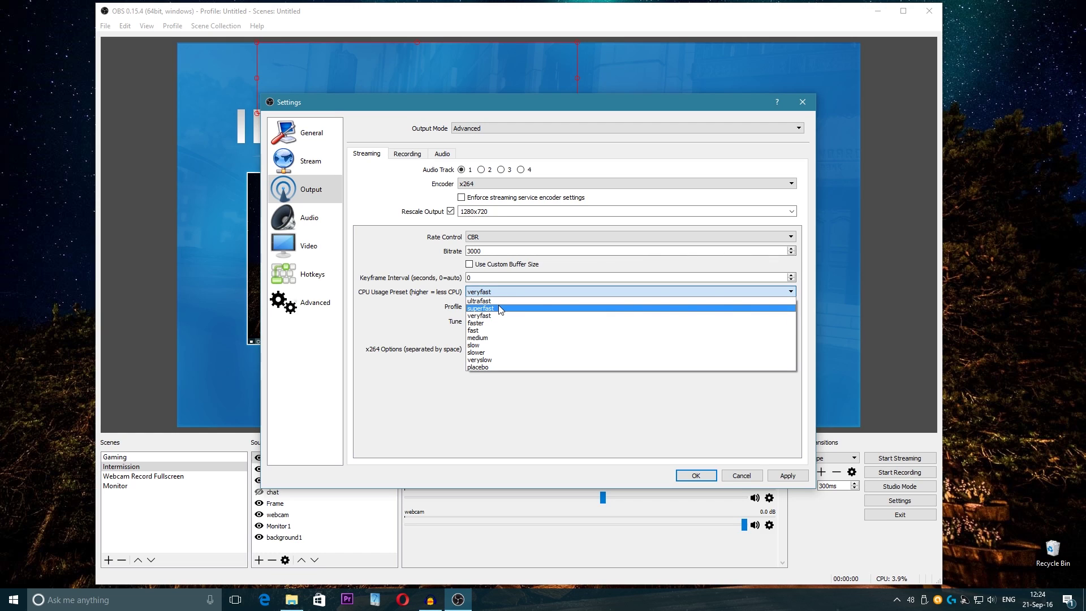
left_click(499, 309)
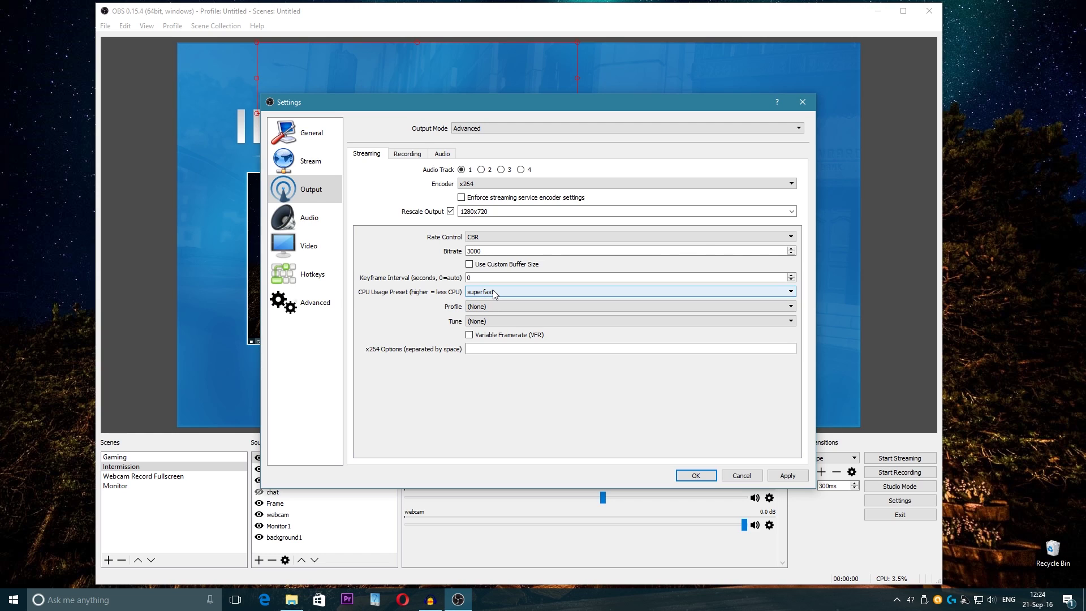
left_click(493, 292)
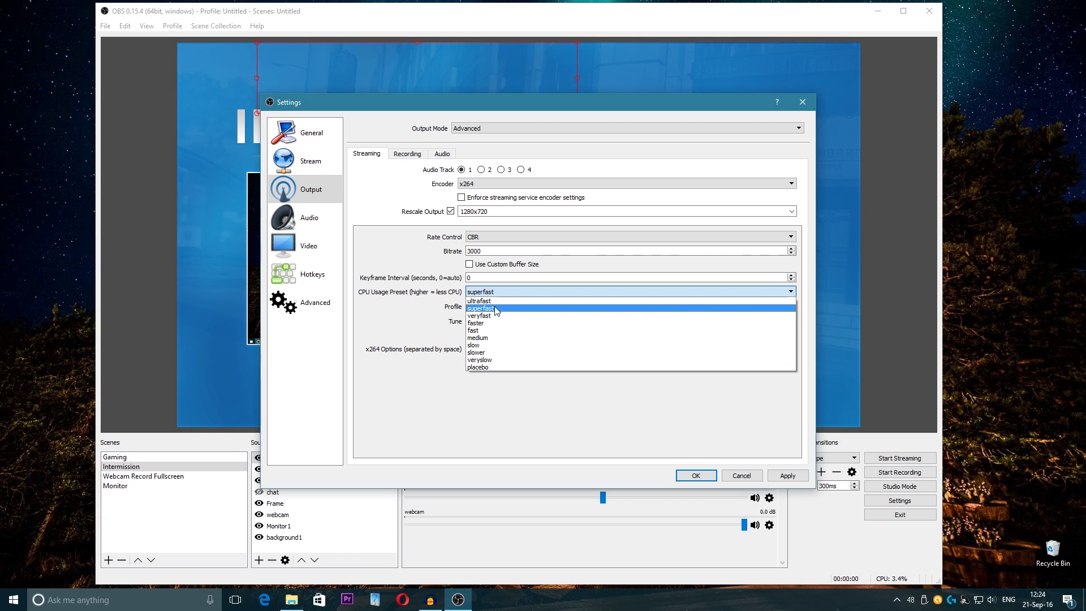
left_click(496, 309)
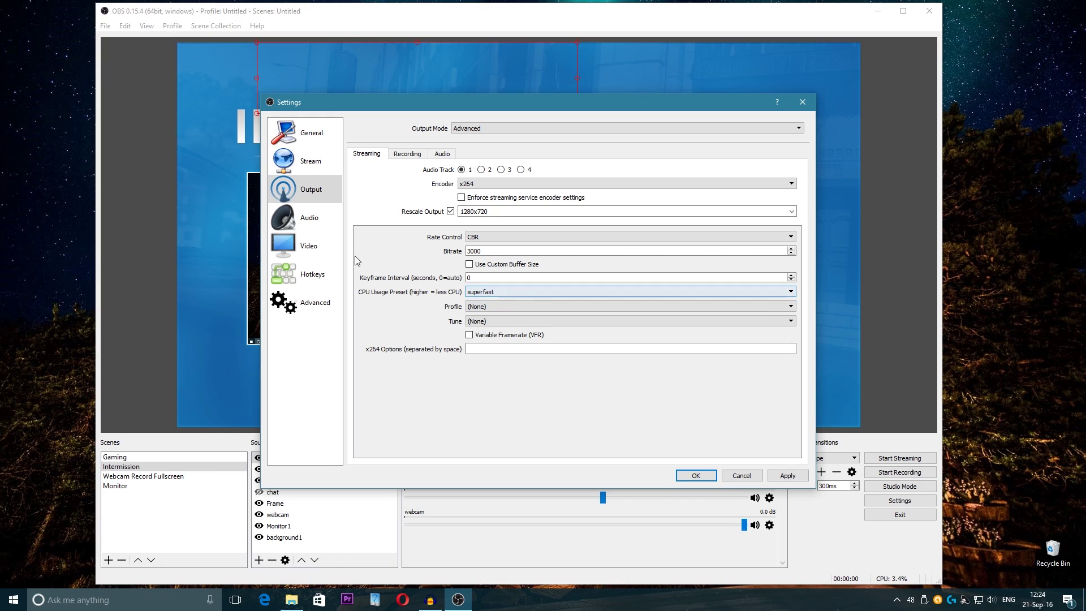
Examine the downscale filter choices in the video settings, and return to the output settings.
left_click(315, 244)
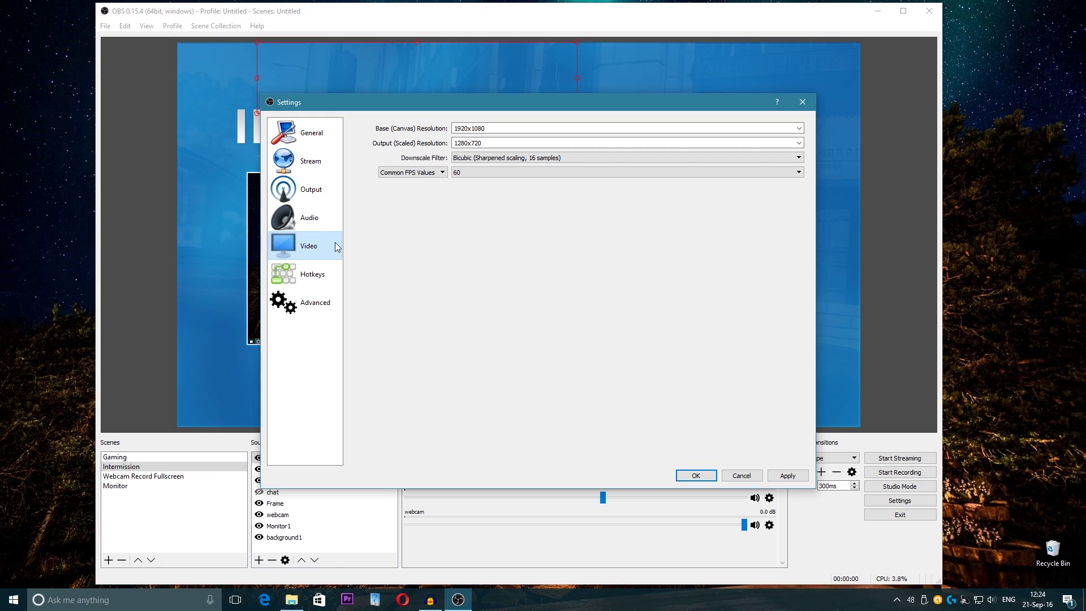
left_click(562, 157)
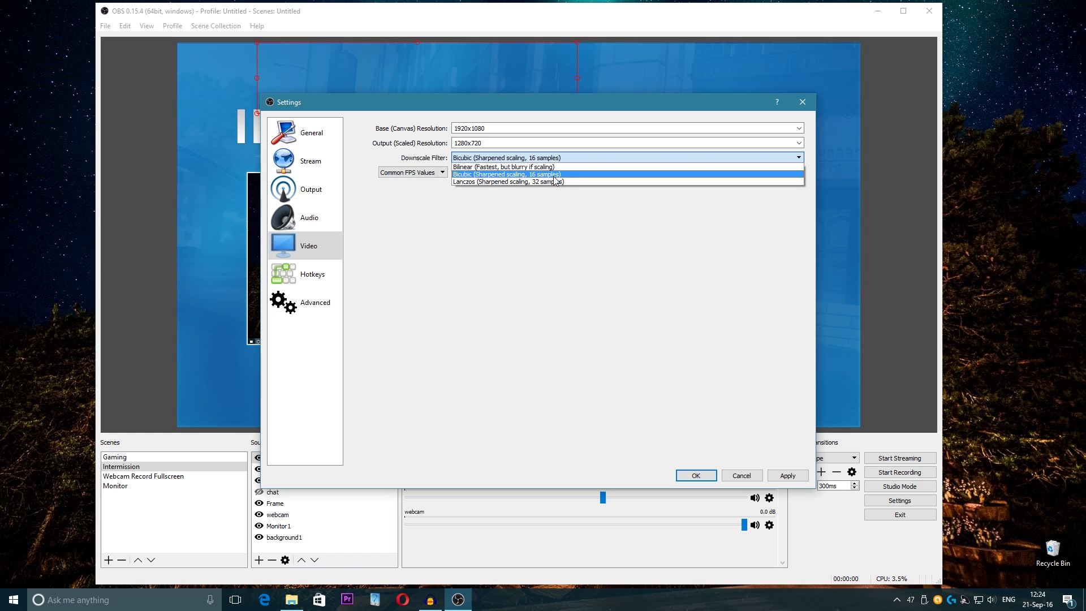
left_click(302, 191)
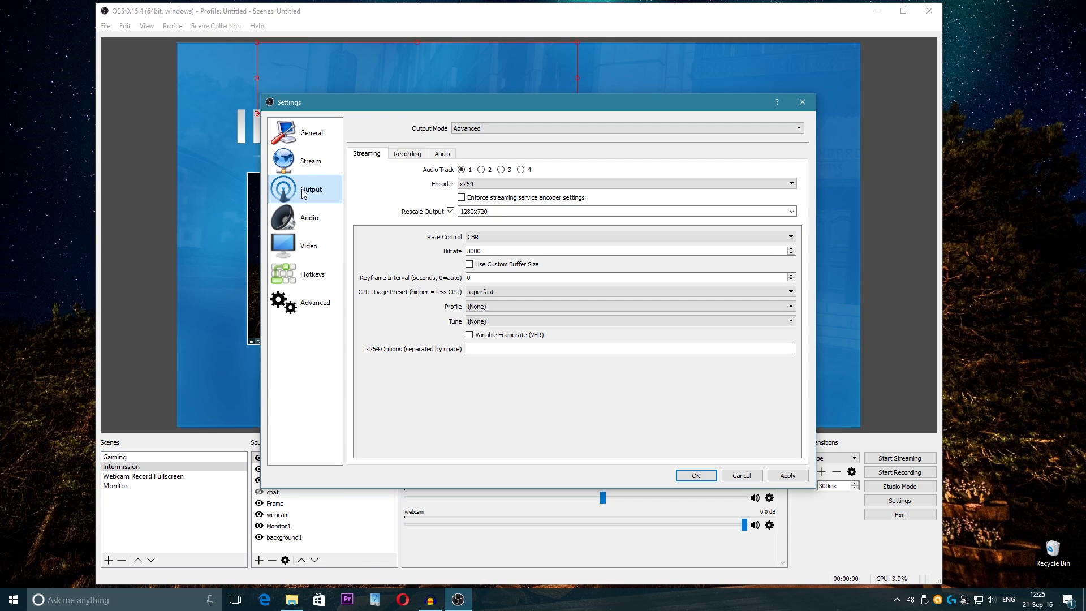
Set the streaming encoder to NVENC H.264.
left_click(556, 184)
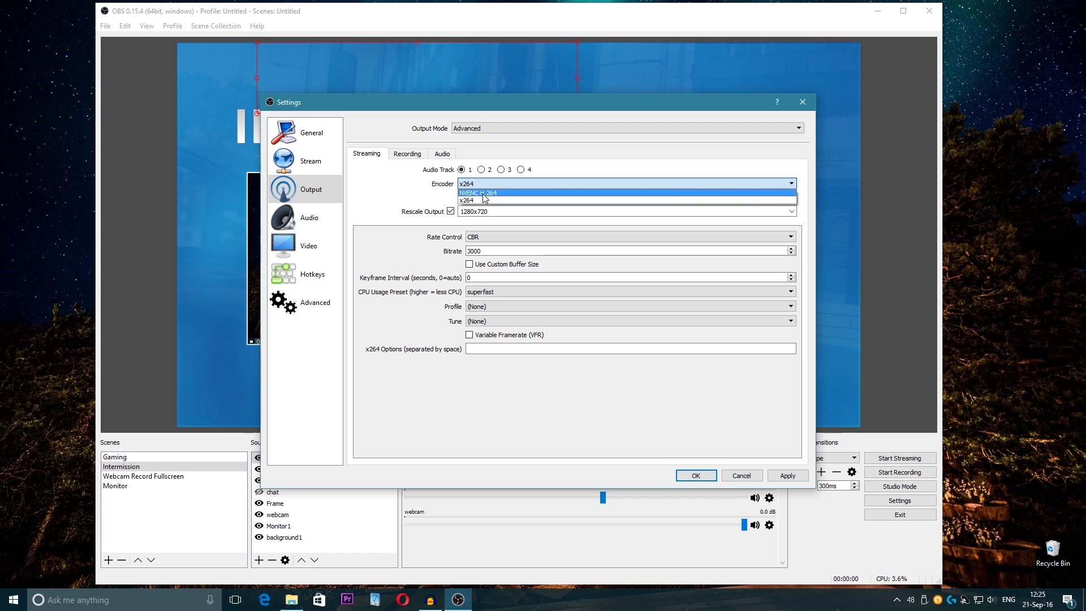
left_click(483, 193)
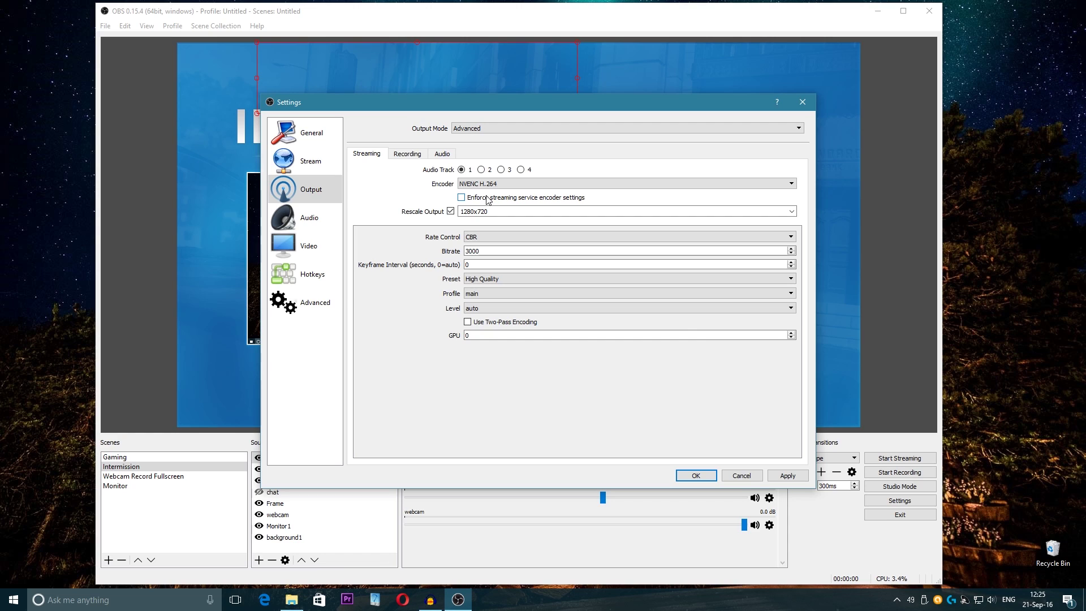
left_click(586, 185)
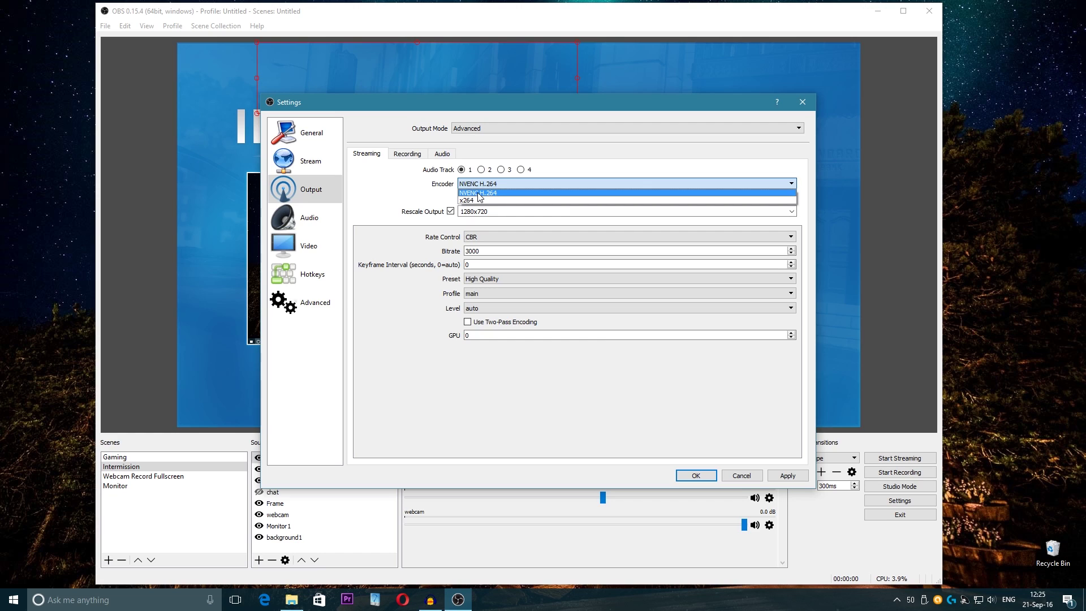
left_click(407, 201)
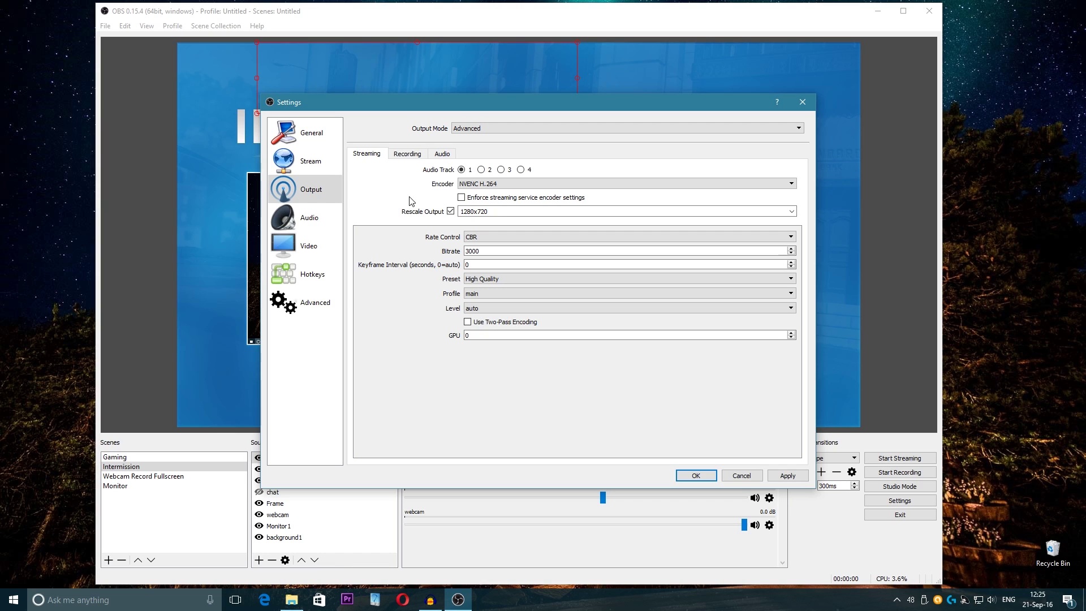
Open the choices for the streaming encoder.
right_click(42, 171)
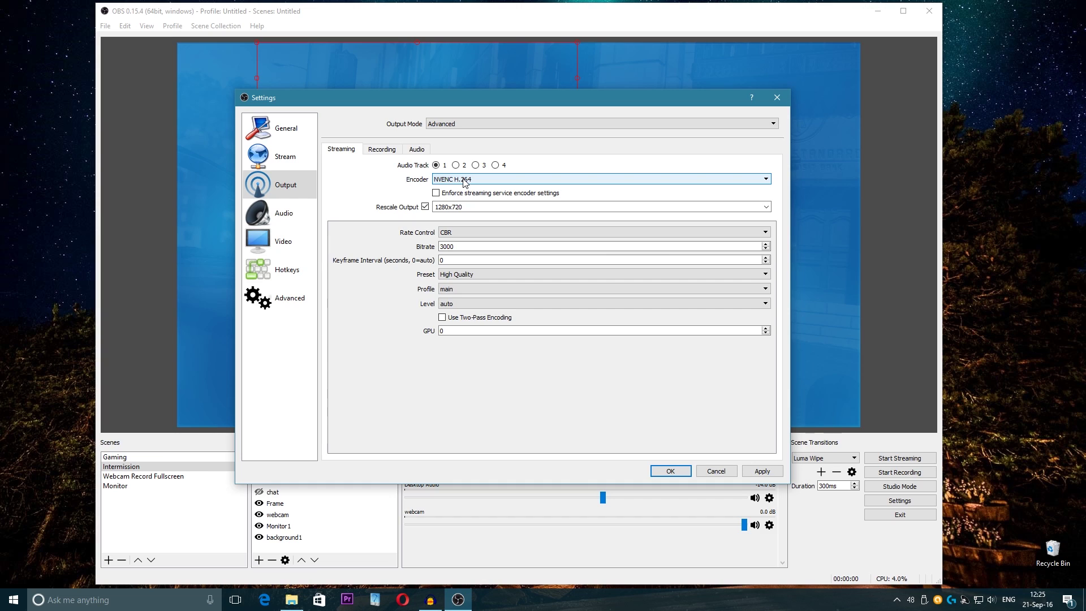
left_click(458, 180)
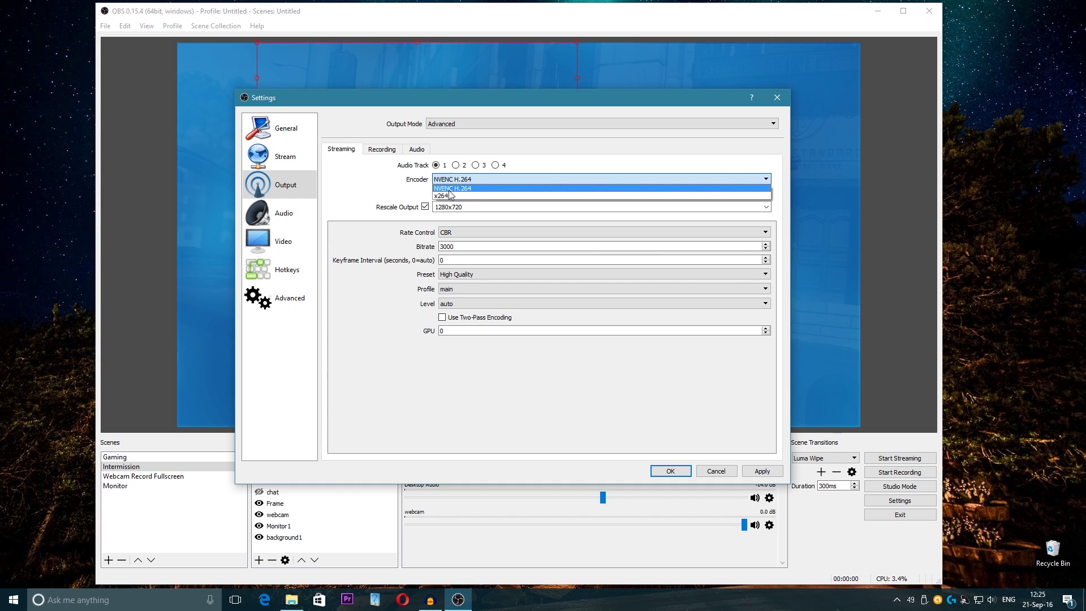